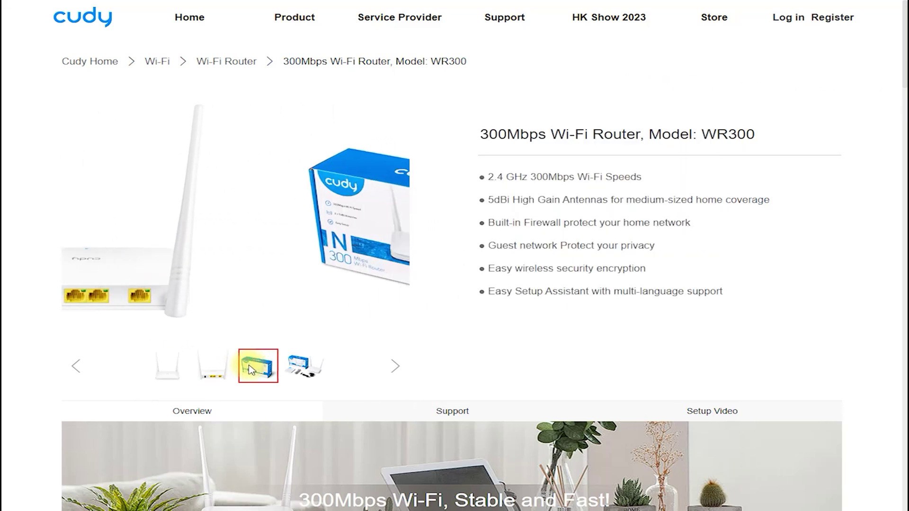
Step: Browse the WR300 product gallery: the retail box, another photo and the rear ports
{"action": "left_click", "coordinate": [299, 371]}
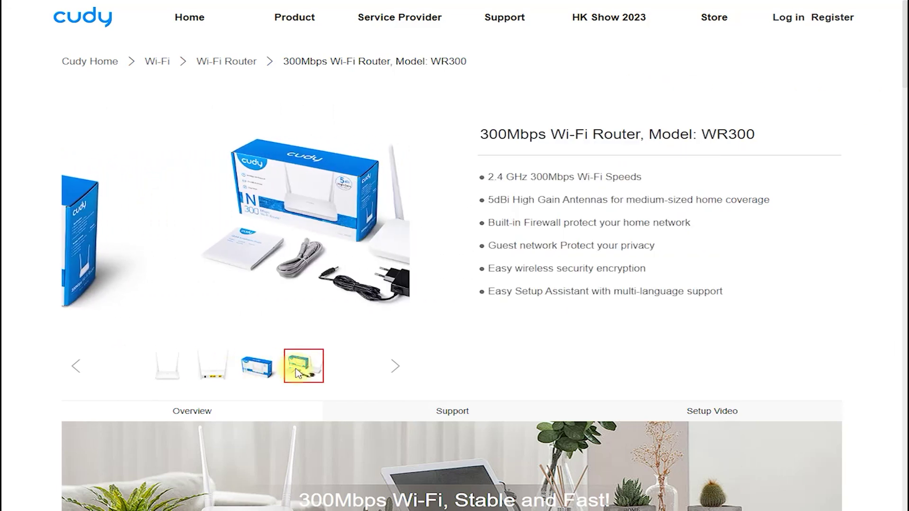
{"action": "left_click", "coordinate": [211, 379]}
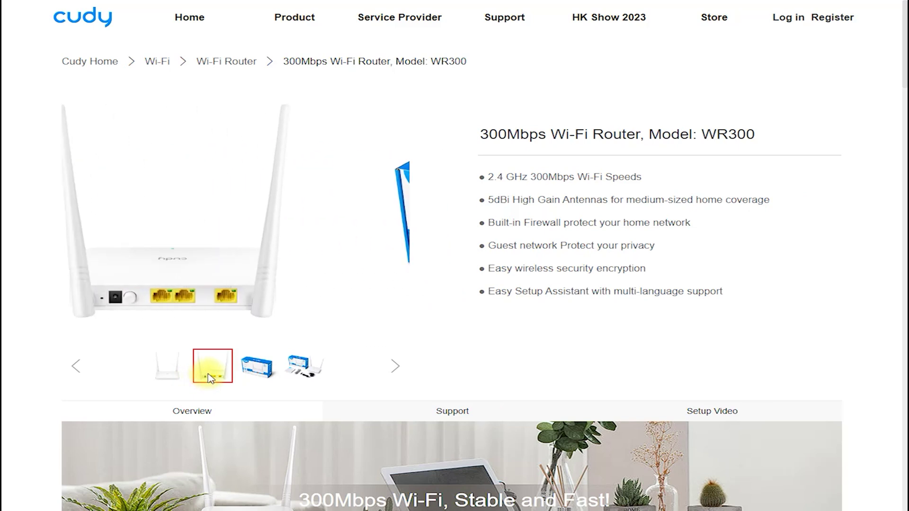
{"action": "left_click", "coordinate": [210, 379]}
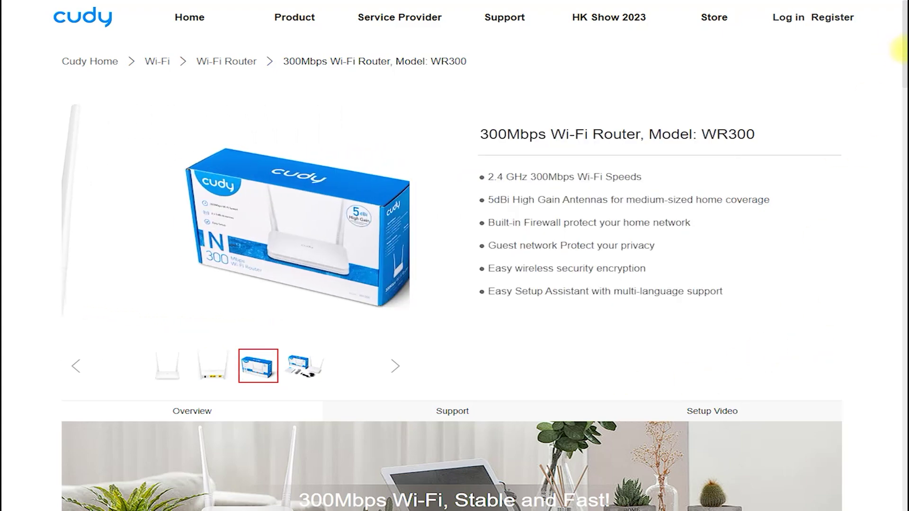
{"action": "scroll", "coordinate": [903, 105], "scroll_direction": "down", "scroll_amount": 5}
Step: Scroll through the product page, then log in to the WR3000 router's admin pages
{"action": "left_click_drag", "start_coordinate": [904, 105], "coordinate": [904, 151]}
{"action": "mouse_move", "coordinate": [762, 235]}
{"action": "left_mouse_down"}
{"action": "mouse_move", "coordinate": [525, 245]}
{"action": "mouse_move", "coordinate": [625, 217]}
{"action": "left_mouse_up"}
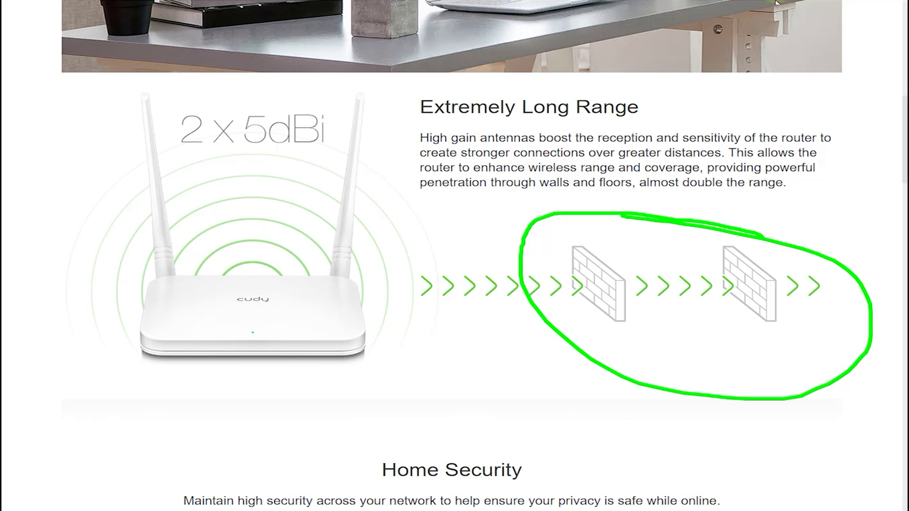
{"action": "mouse_move", "coordinate": [904, 180]}
{"action": "left_mouse_down"}
{"action": "mouse_move", "coordinate": [899, 462]}
{"action": "mouse_move", "coordinate": [904, 43]}
{"action": "left_mouse_up"}
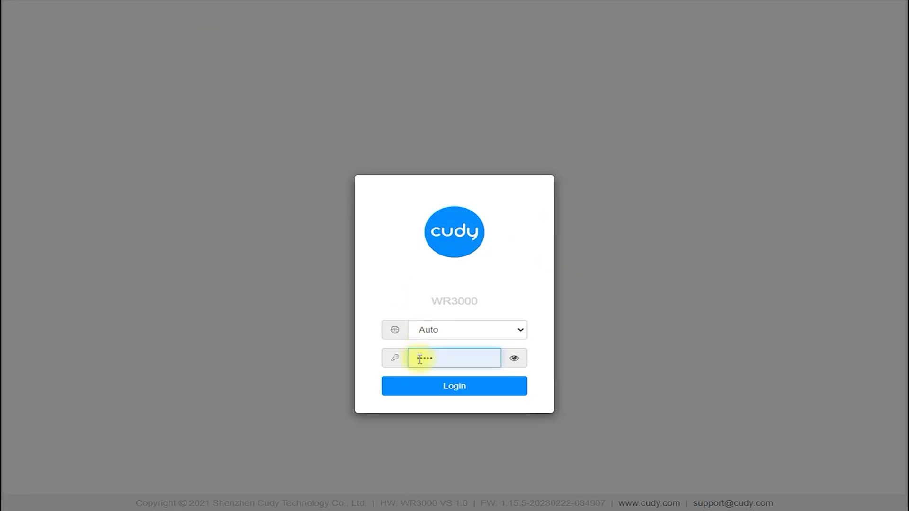
{"action": "left_click", "coordinate": [432, 391]}
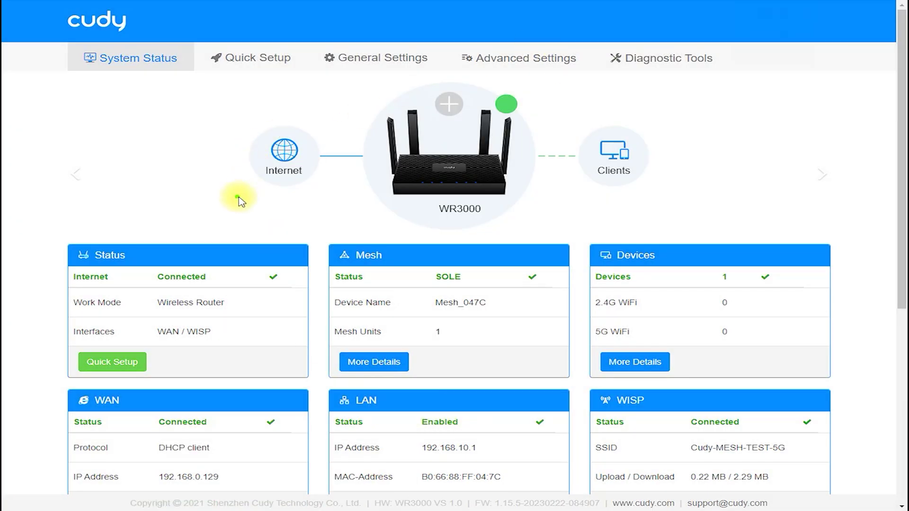
Step: View the mesh unit's details from the green mesh badge, then go back to System Status
{"action": "mouse_move", "coordinate": [239, 198]}
{"action": "left_mouse_down"}
{"action": "mouse_move", "coordinate": [299, 138]}
{"action": "mouse_move", "coordinate": [341, 202]}
{"action": "left_mouse_up"}
{"action": "mouse_move", "coordinate": [535, 109]}
{"action": "left_mouse_down"}
{"action": "mouse_move", "coordinate": [325, 142]}
{"action": "mouse_move", "coordinate": [535, 95]}
{"action": "left_mouse_up"}
{"action": "mouse_move", "coordinate": [636, 120]}
{"action": "left_mouse_down"}
{"action": "mouse_move", "coordinate": [577, 127]}
{"action": "mouse_move", "coordinate": [649, 115]}
{"action": "mouse_move", "coordinate": [704, 134]}
{"action": "left_mouse_up"}
{"action": "left_click", "coordinate": [764, 14]}
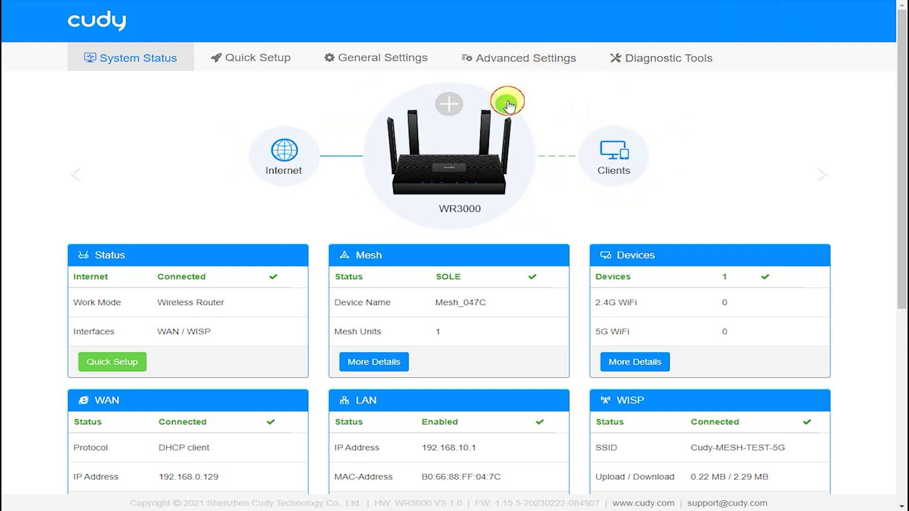
{"action": "left_click", "coordinate": [506, 104]}
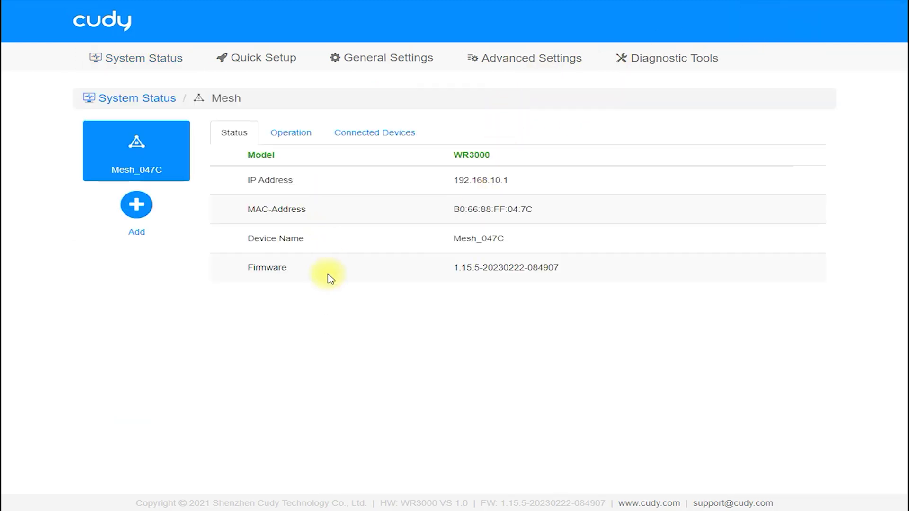
{"action": "left_click", "coordinate": [102, 20]}
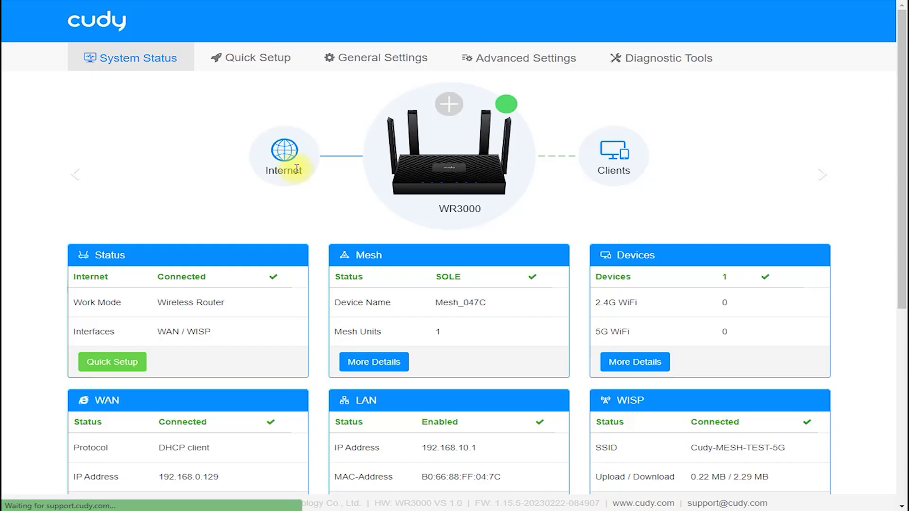
Step: Scroll through the dashboard's WAN, LAN, wireless and DHCP panels
{"action": "scroll", "coordinate": [270, 256], "scroll_direction": "down", "scroll_amount": 3}
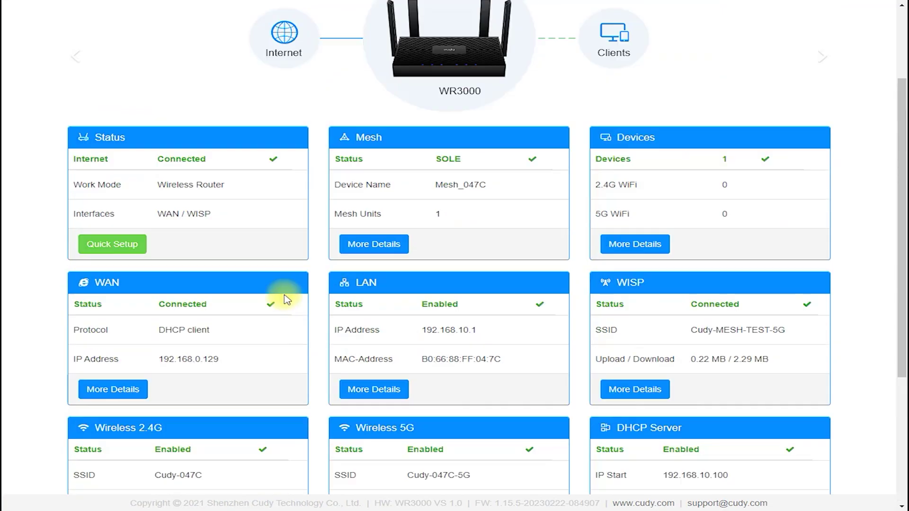
{"action": "scroll", "coordinate": [280, 265], "scroll_direction": "up", "scroll_amount": 3}
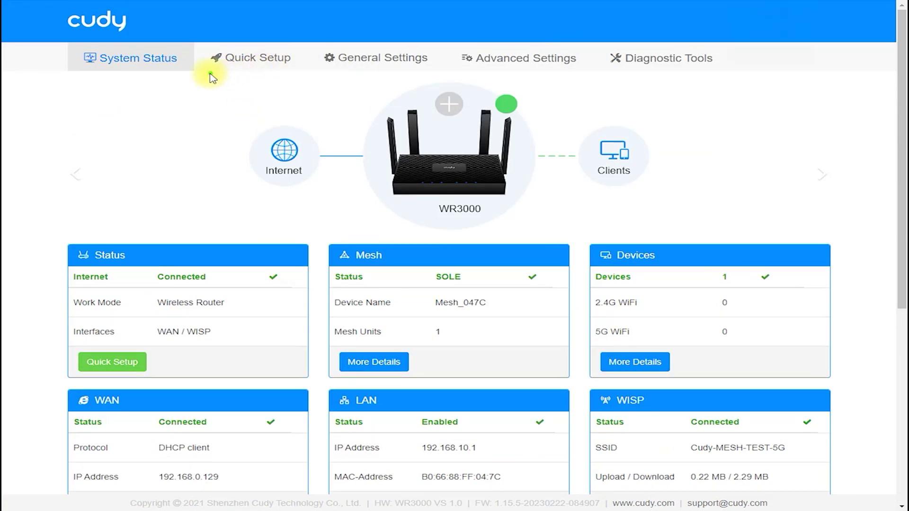
{"action": "mouse_move", "coordinate": [203, 75]}
{"action": "left_mouse_down"}
{"action": "mouse_move", "coordinate": [204, 29]}
{"action": "mouse_move", "coordinate": [209, 71]}
{"action": "left_mouse_up"}
{"action": "mouse_move", "coordinate": [328, 78]}
{"action": "left_mouse_down"}
{"action": "mouse_move", "coordinate": [373, 86]}
{"action": "mouse_move", "coordinate": [325, 34]}
{"action": "mouse_move", "coordinate": [326, 78]}
{"action": "left_mouse_up"}
{"action": "mouse_move", "coordinate": [467, 72]}
{"action": "left_mouse_down"}
{"action": "mouse_move", "coordinate": [604, 59]}
{"action": "mouse_move", "coordinate": [457, 90]}
{"action": "mouse_move", "coordinate": [504, 103]}
{"action": "left_mouse_up"}
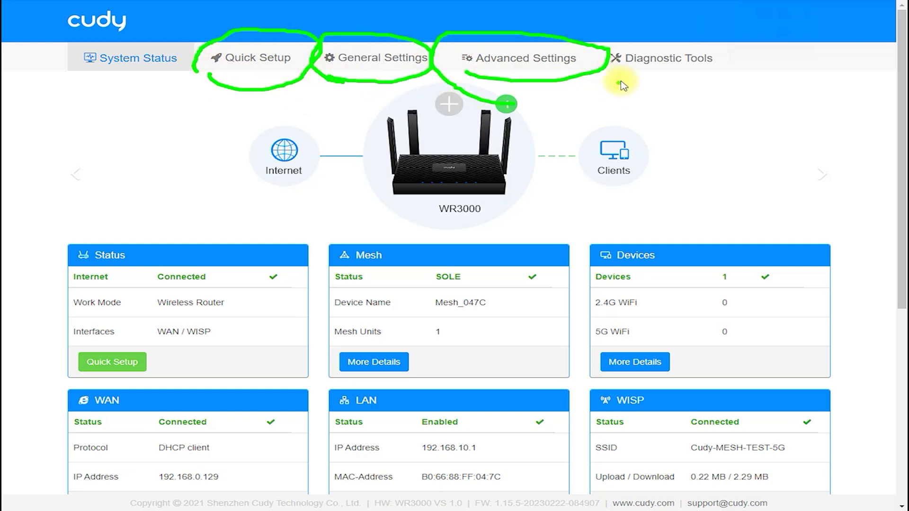
{"action": "mouse_move", "coordinate": [623, 81]}
{"action": "left_mouse_down"}
{"action": "mouse_move", "coordinate": [655, 44]}
{"action": "mouse_move", "coordinate": [637, 78]}
{"action": "left_mouse_up"}
{"action": "mouse_move", "coordinate": [59, 77]}
{"action": "left_mouse_down"}
{"action": "mouse_move", "coordinate": [173, 78]}
{"action": "mouse_move", "coordinate": [256, 232]}
{"action": "left_mouse_up"}
{"action": "left_click_drag", "start_coordinate": [212, 199], "coordinate": [259, 231]}
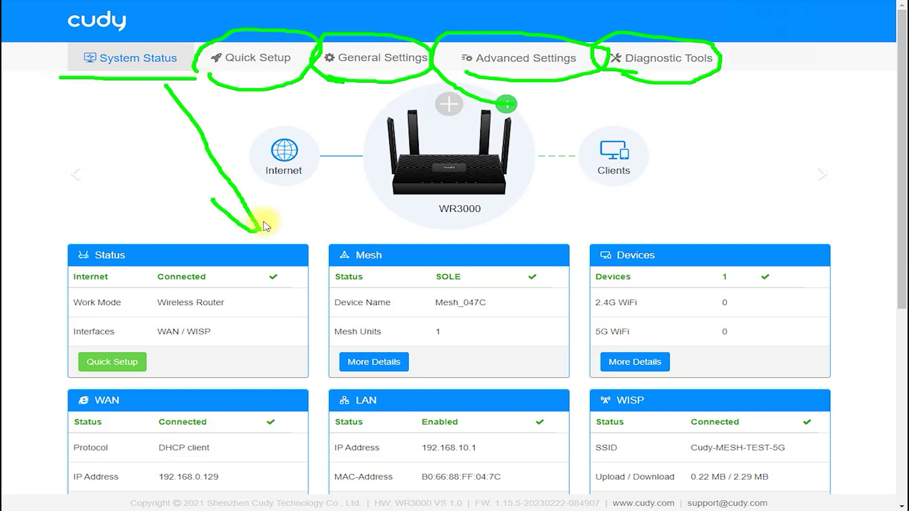
{"action": "key", "text": "Escape"}
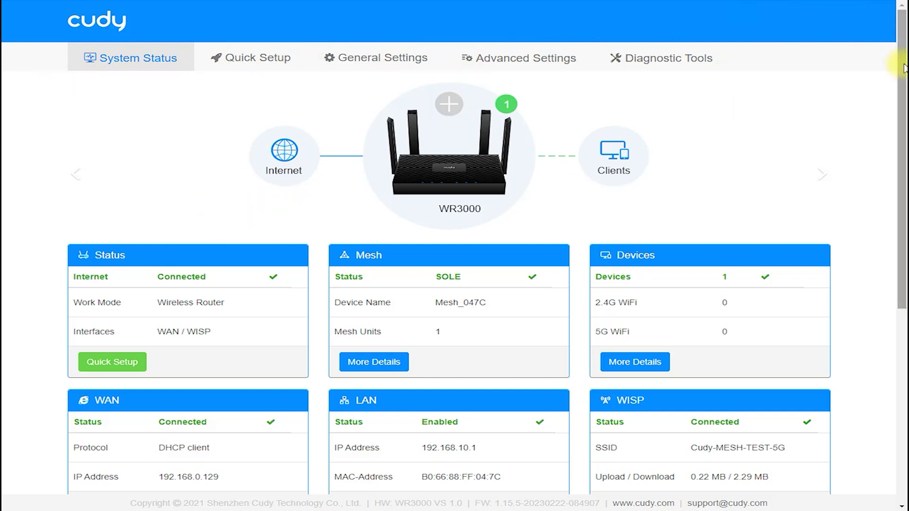
{"action": "mouse_move", "coordinate": [902, 60]}
{"action": "left_mouse_down"}
{"action": "mouse_move", "coordinate": [888, 154]}
{"action": "mouse_move", "coordinate": [905, 173]}
{"action": "left_mouse_up"}
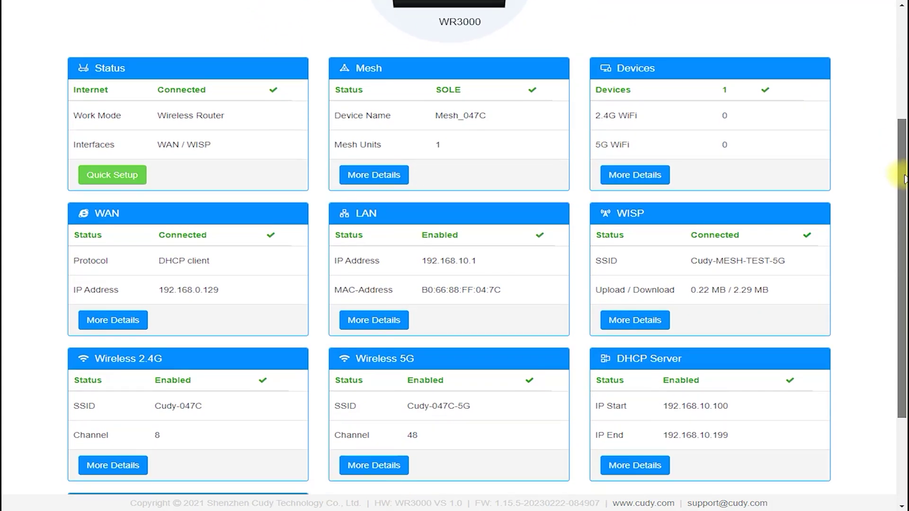
{"action": "left_click", "coordinate": [636, 174]}
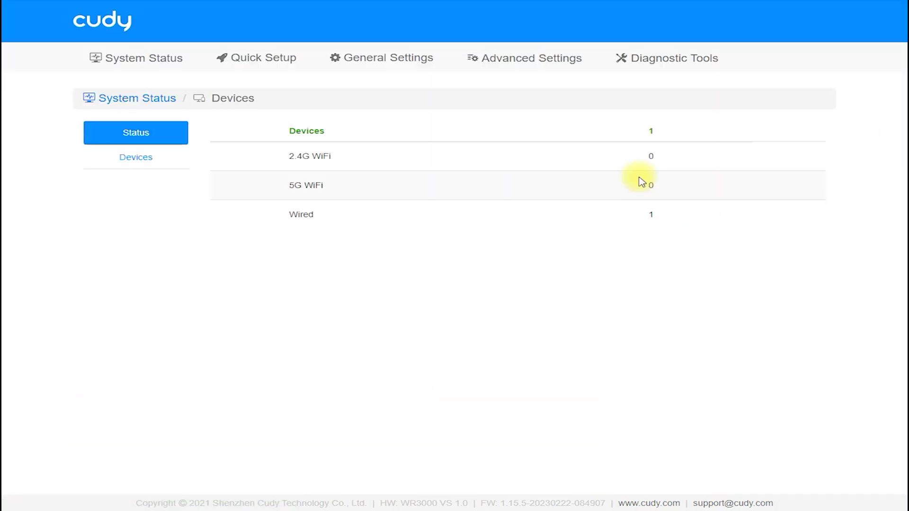
{"action": "left_click", "coordinate": [126, 168]}
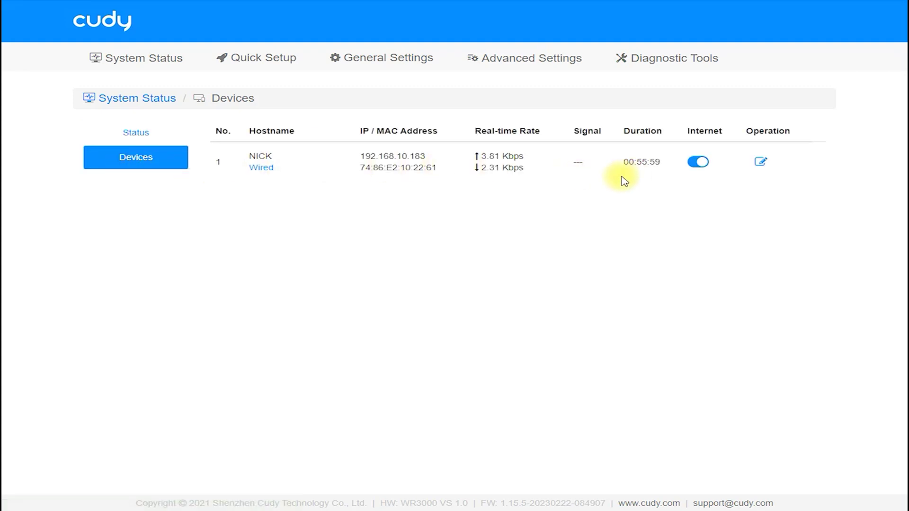
{"action": "mouse_move", "coordinate": [273, 181]}
{"action": "left_mouse_down"}
{"action": "mouse_move", "coordinate": [287, 203]}
{"action": "mouse_move", "coordinate": [258, 179]}
{"action": "left_mouse_up"}
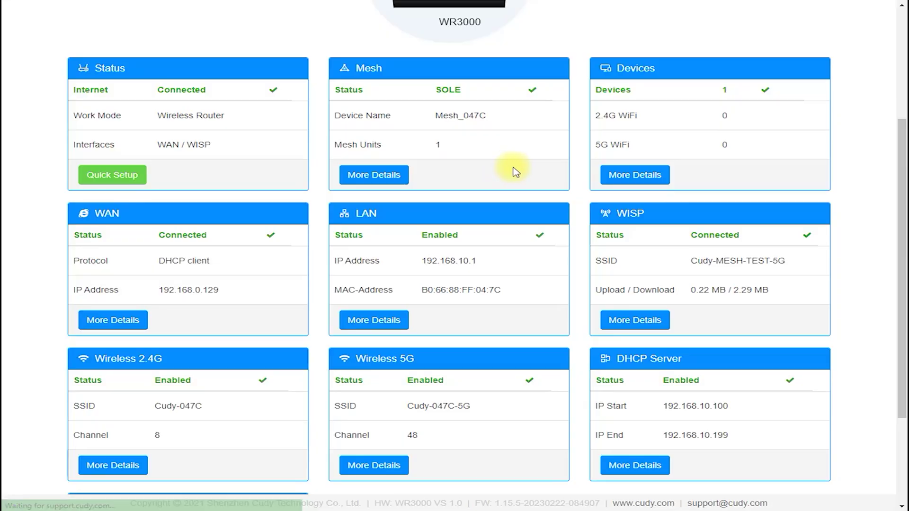
{"action": "left_click", "coordinate": [129, 325]}
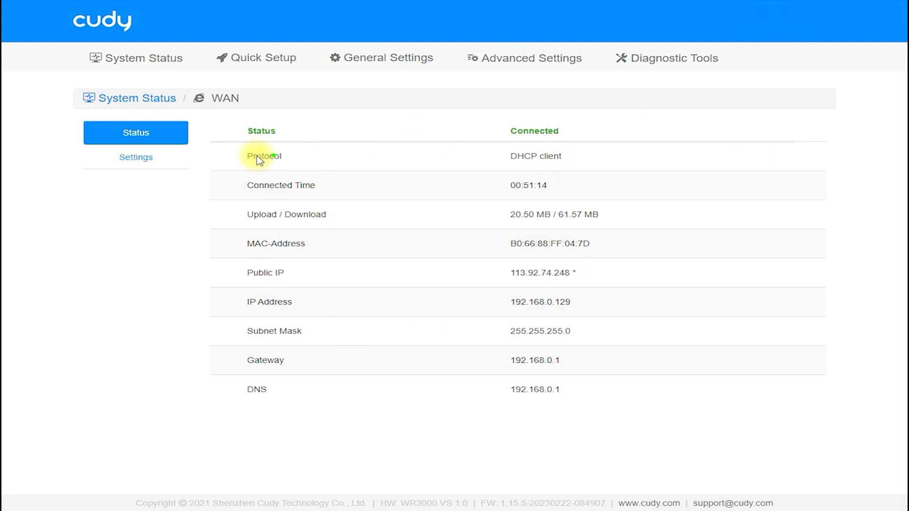
{"action": "left_click_drag", "start_coordinate": [228, 168], "coordinate": [242, 157]}
{"action": "left_click_drag", "start_coordinate": [335, 153], "coordinate": [511, 156]}
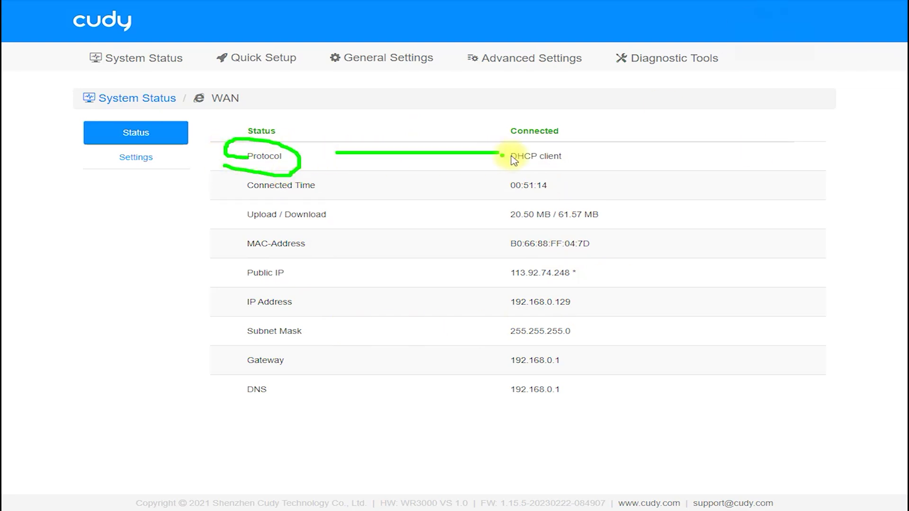
{"action": "left_click", "coordinate": [214, 136]}
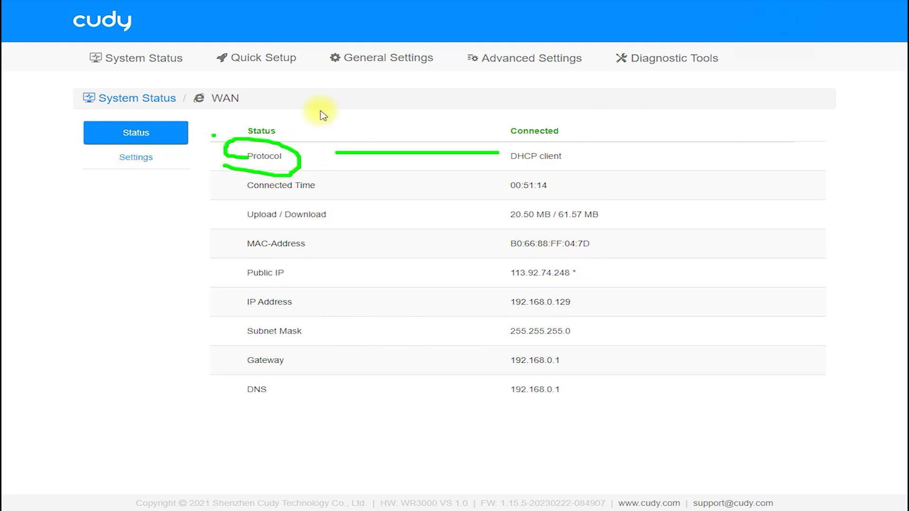
{"action": "left_click", "coordinate": [116, 157]}
{"action": "left_click", "coordinate": [499, 206]}
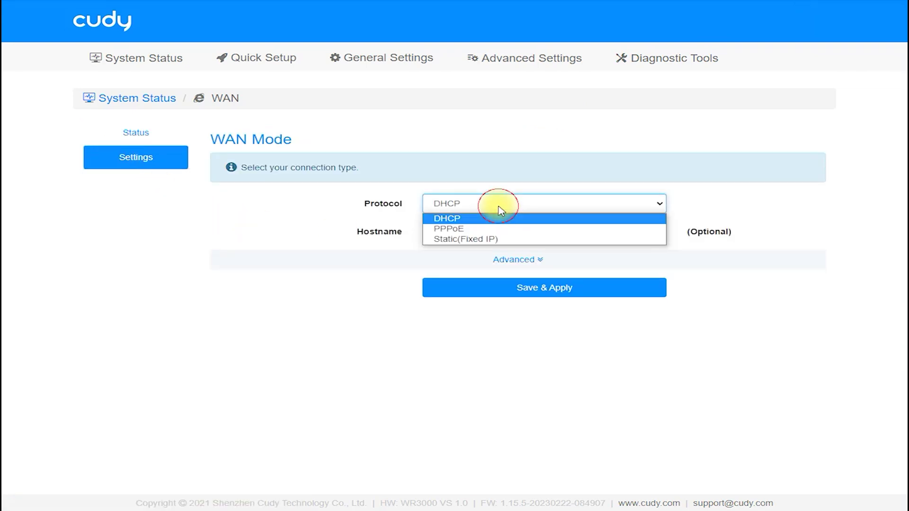
{"action": "left_click", "coordinate": [498, 229]}
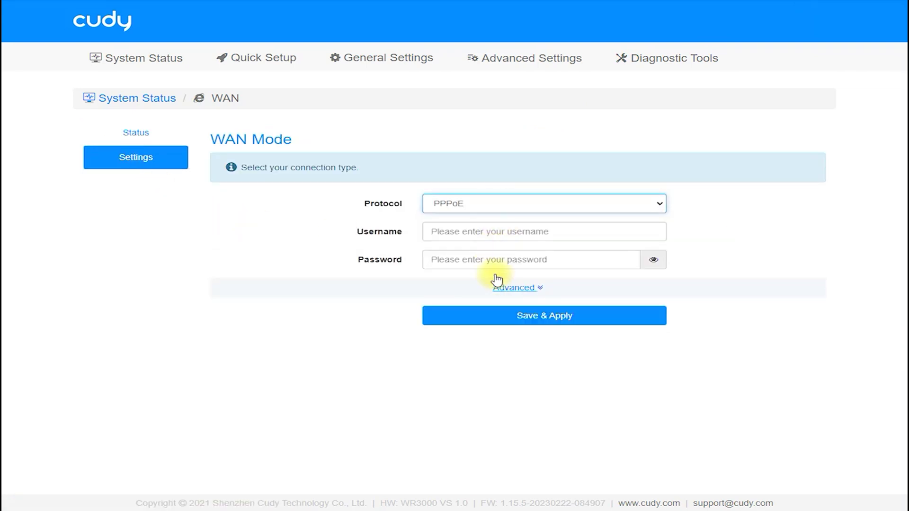
{"action": "left_click", "coordinate": [498, 204]}
{"action": "left_click", "coordinate": [497, 239]}
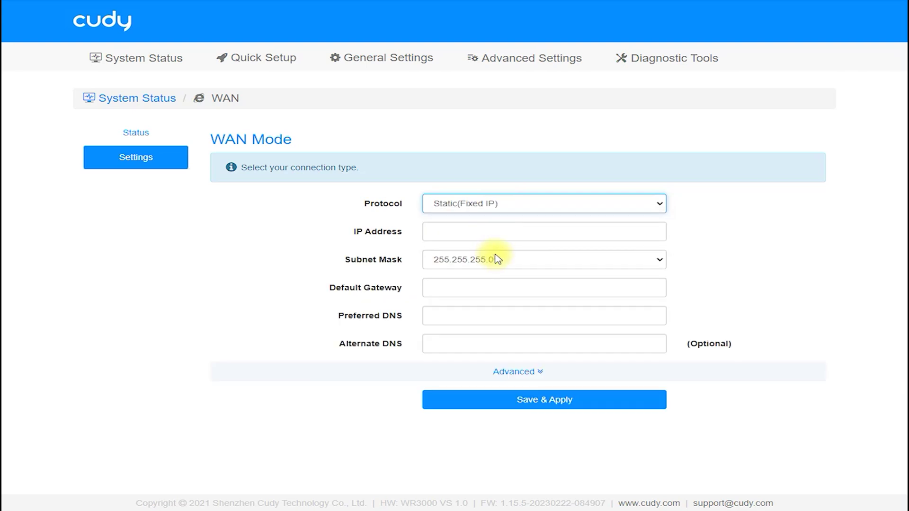
{"action": "left_click", "coordinate": [513, 204]}
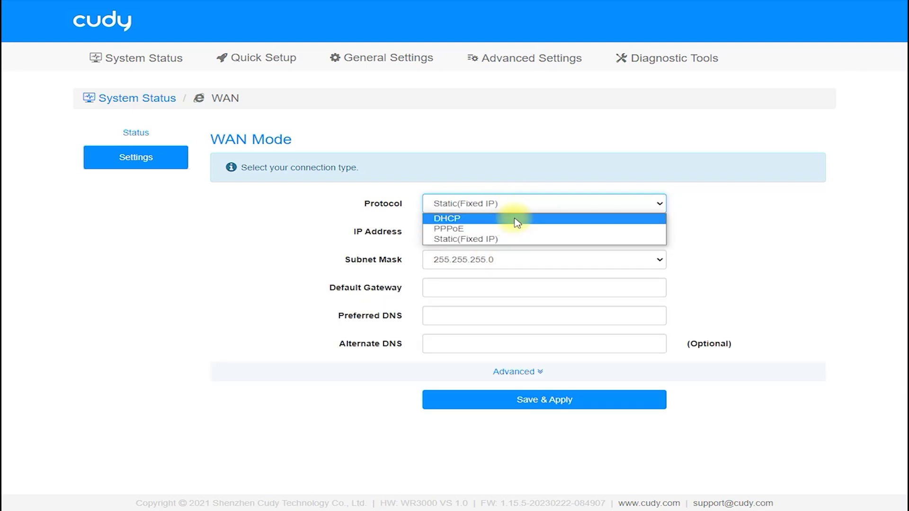
{"action": "left_click", "coordinate": [137, 99]}
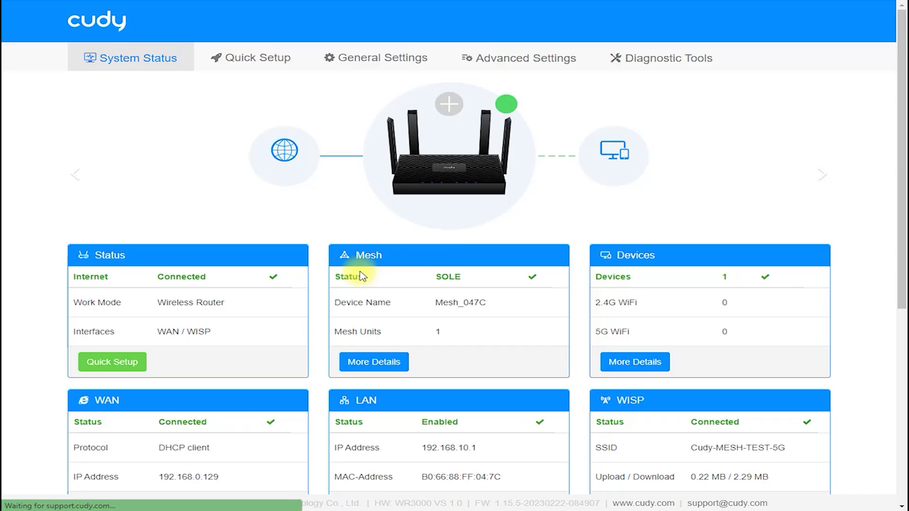
Step: Open the Wireless 2.4G details (SSID Cudy-047C, channel 8, 40 MHz), then its settings form
{"action": "left_click_drag", "start_coordinate": [902, 85], "coordinate": [901, 277]}
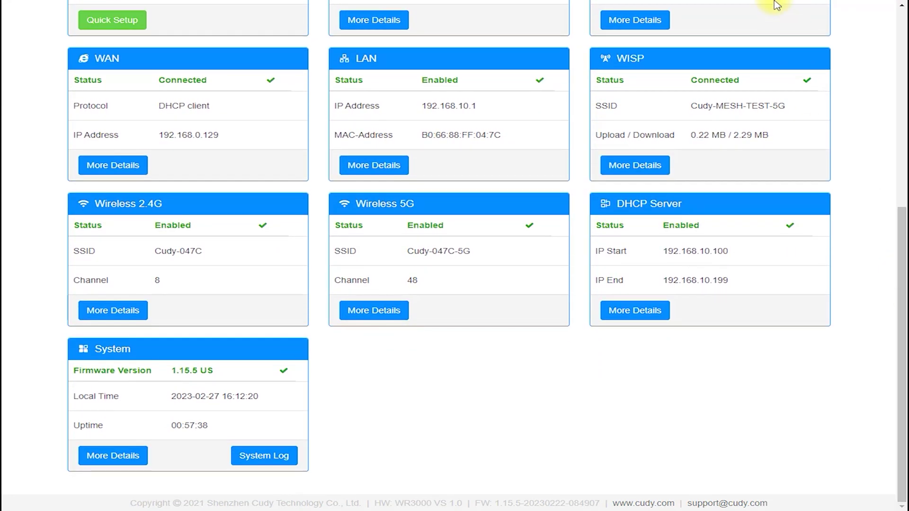
{"action": "mouse_move", "coordinate": [57, 228]}
{"action": "left_mouse_down"}
{"action": "mouse_move", "coordinate": [178, 222]}
{"action": "mouse_move", "coordinate": [75, 201]}
{"action": "mouse_move", "coordinate": [64, 218]}
{"action": "left_mouse_up"}
{"action": "mouse_move", "coordinate": [318, 226]}
{"action": "left_mouse_down"}
{"action": "mouse_move", "coordinate": [426, 209]}
{"action": "mouse_move", "coordinate": [331, 208]}
{"action": "mouse_move", "coordinate": [339, 225]}
{"action": "left_mouse_up"}
{"action": "left_click", "coordinate": [801, 269]}
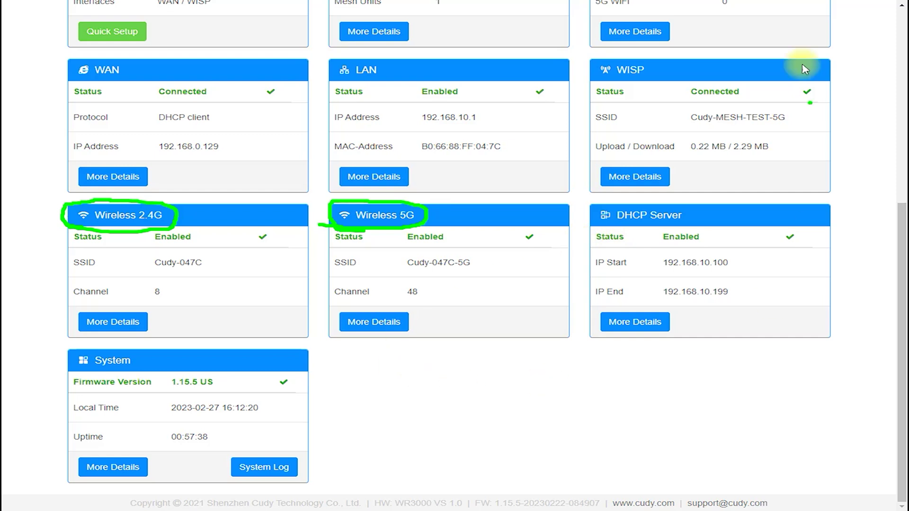
{"action": "left_click", "coordinate": [126, 321]}
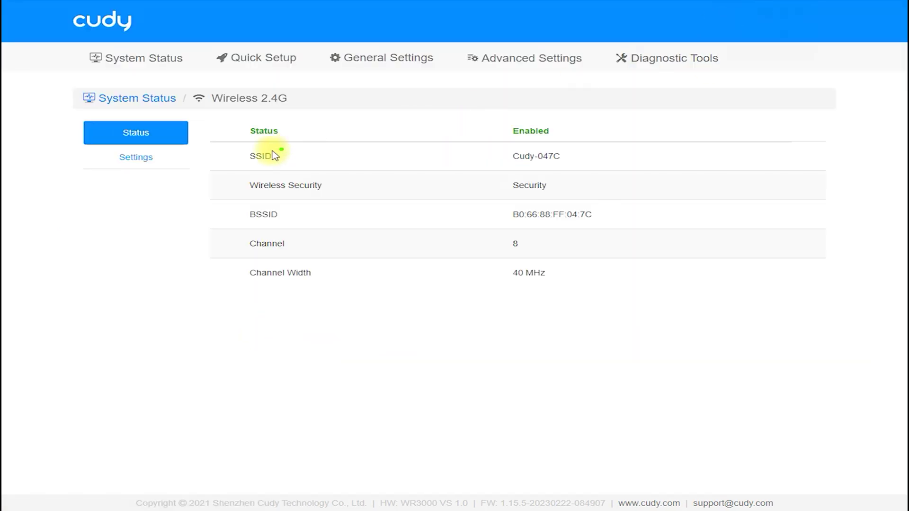
{"action": "mouse_move", "coordinate": [288, 158]}
{"action": "left_mouse_down"}
{"action": "mouse_move", "coordinate": [497, 161]}
{"action": "mouse_move", "coordinate": [447, 192]}
{"action": "left_mouse_up"}
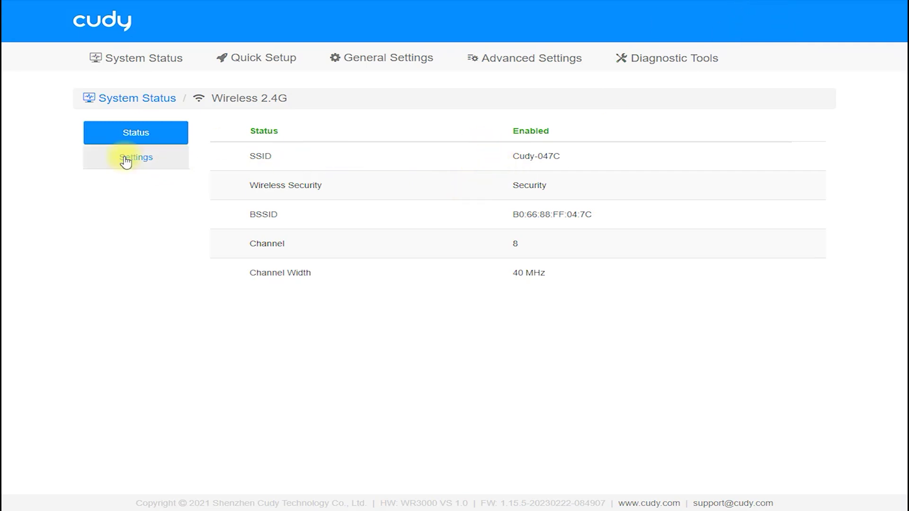
{"action": "left_click", "coordinate": [106, 170]}
Step: Check the available 2.4 GHz wireless mode and encryption options
{"action": "scroll", "coordinate": [778, 229], "scroll_direction": "down", "scroll_amount": 3}
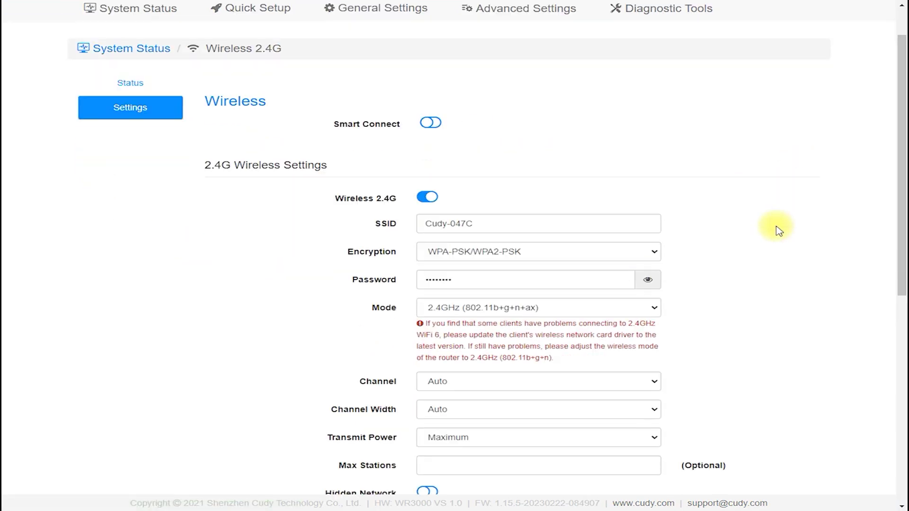
{"action": "scroll", "coordinate": [778, 229], "scroll_direction": "down", "scroll_amount": 2}
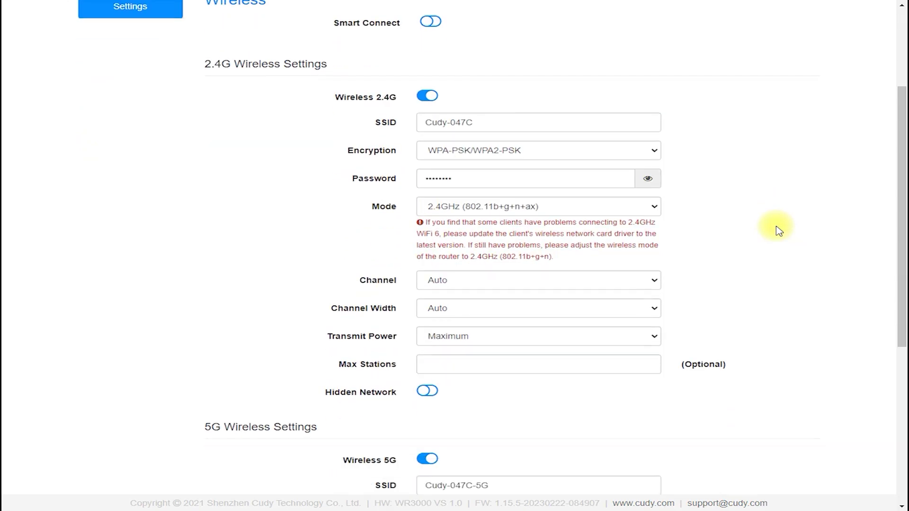
{"action": "left_click", "coordinate": [554, 187]}
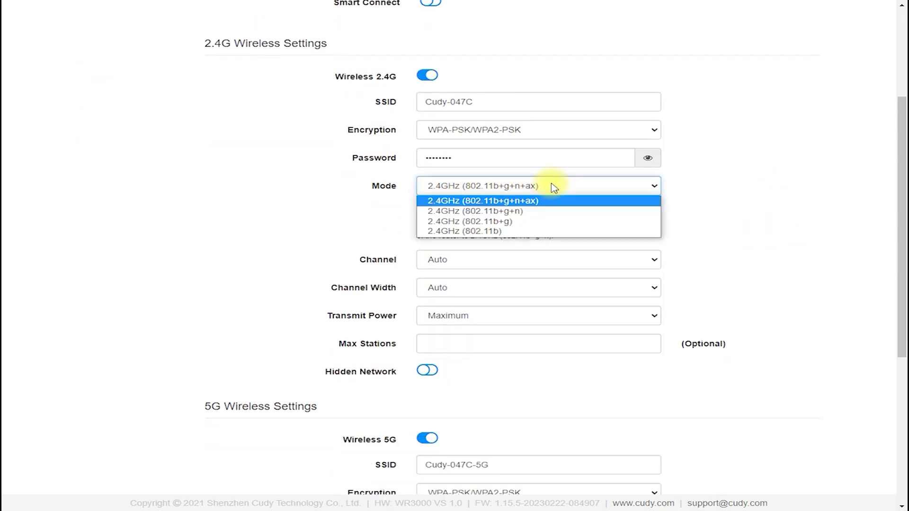
{"action": "left_click", "coordinate": [539, 130]}
Step: Demo-edit the 2.4G SSID field, then return to System Status without saving
{"action": "left_click", "coordinate": [539, 99]}
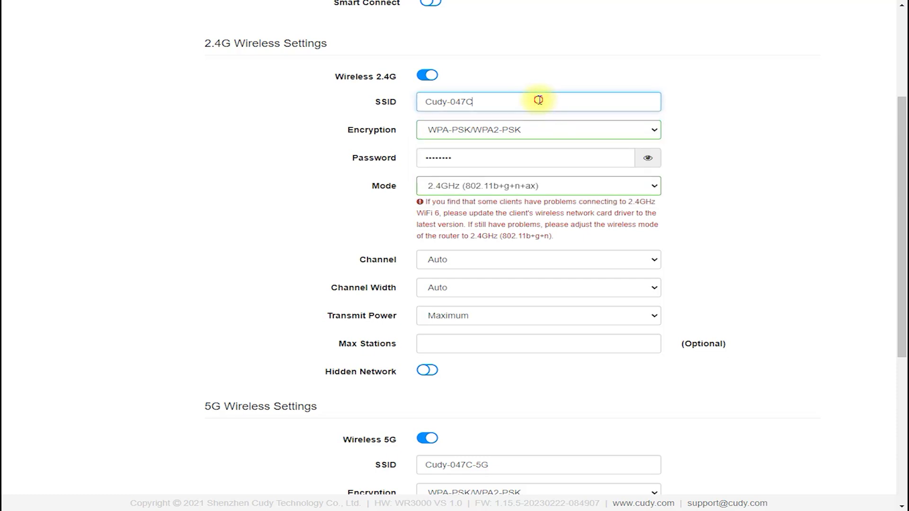
{"action": "left_click_drag", "start_coordinate": [538, 100], "coordinate": [346, 103]}
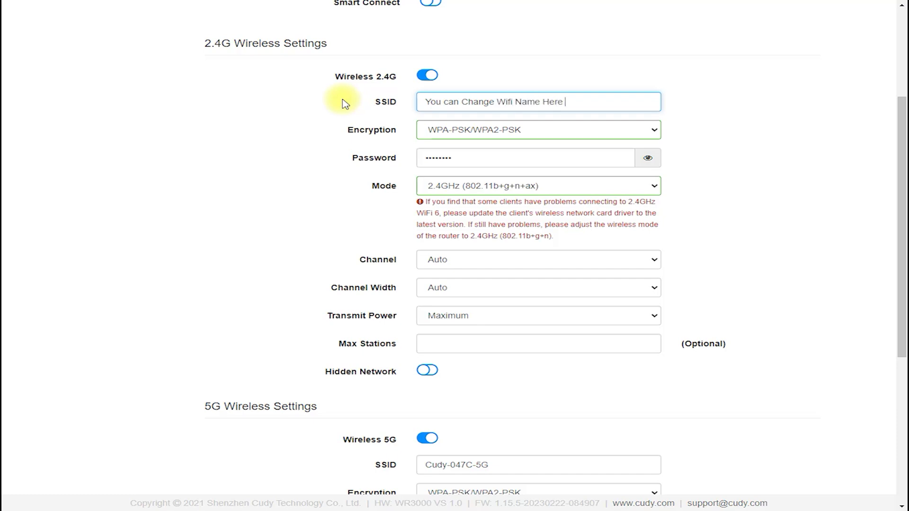
{"action": "left_click_drag", "start_coordinate": [600, 100], "coordinate": [329, 108]}
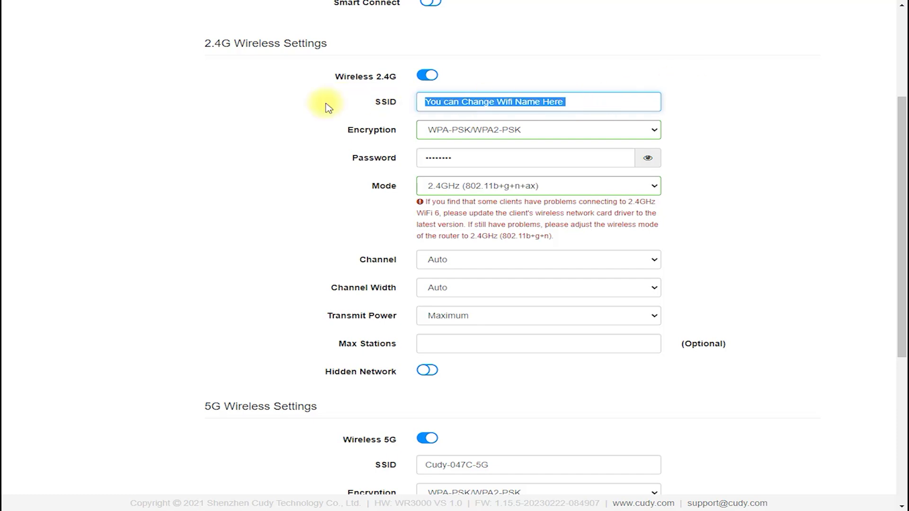
{"action": "left_click", "coordinate": [193, 112]}
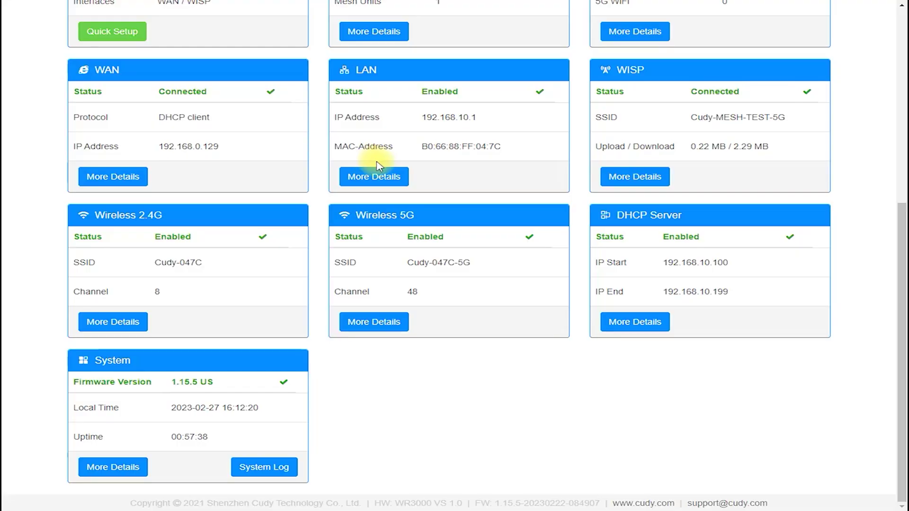
Step: View the Wireless 5G settings and select its SSID, then launch the Quick Setup wizard
{"action": "left_click", "coordinate": [398, 323]}
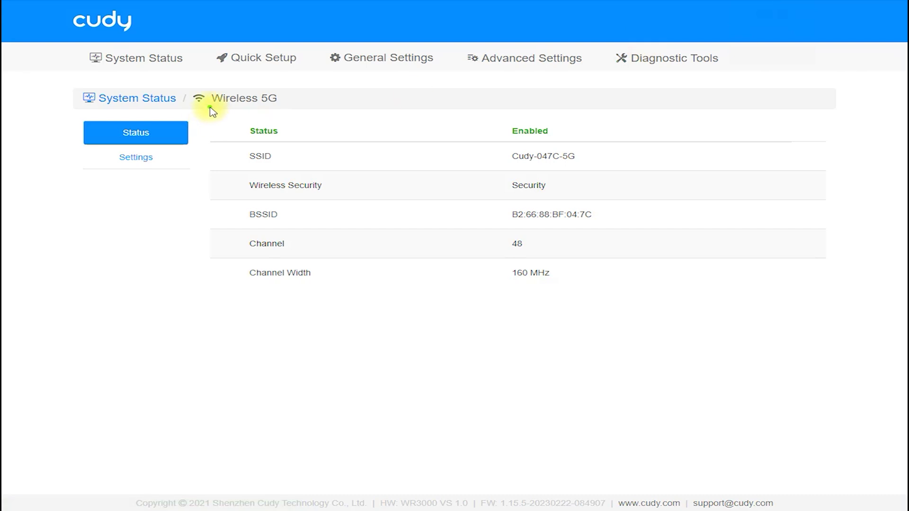
{"action": "left_click_drag", "start_coordinate": [209, 108], "coordinate": [279, 78]}
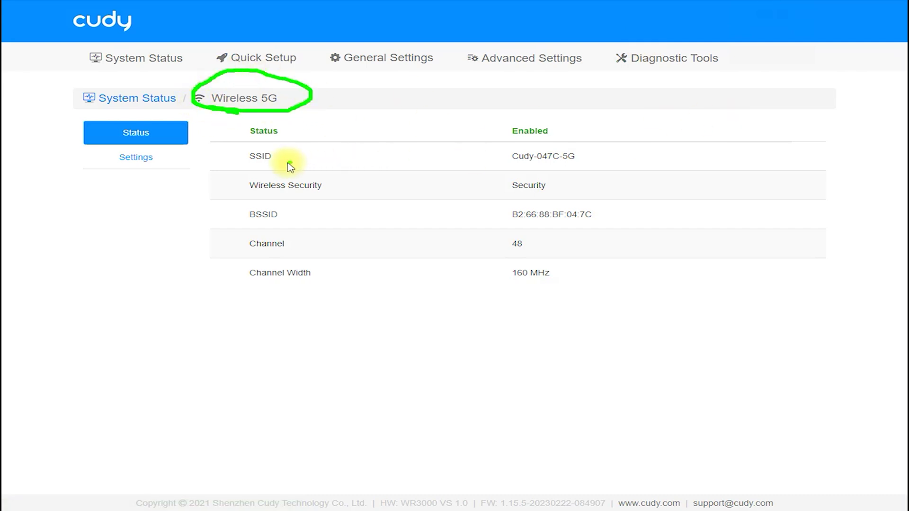
{"action": "left_click", "coordinate": [140, 157]}
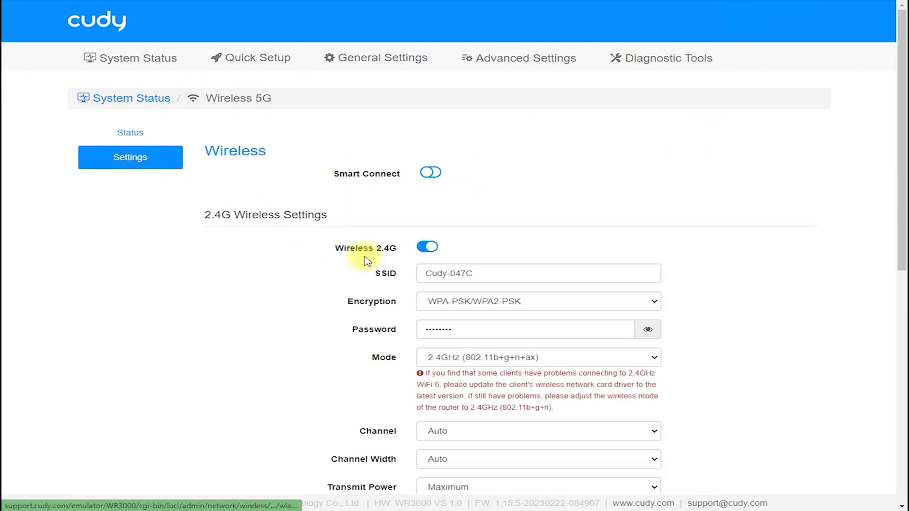
{"action": "triple_click", "coordinate": [525, 274]}
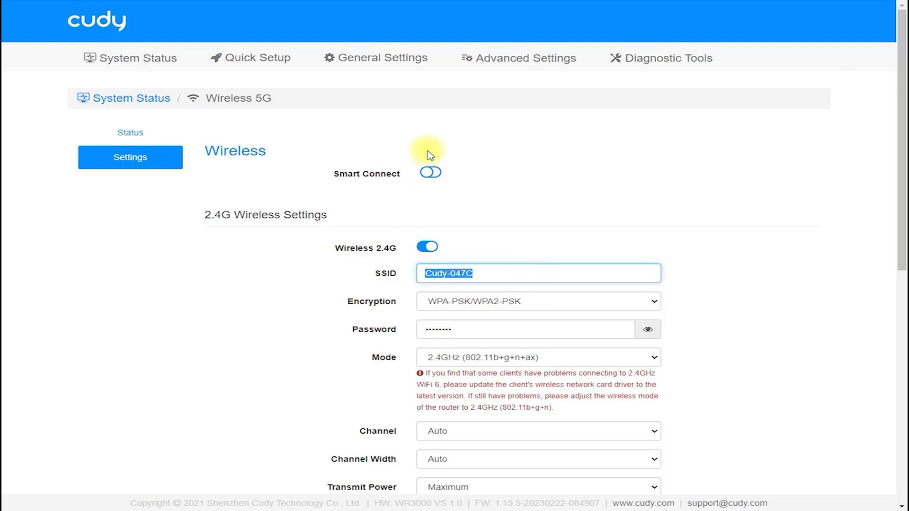
{"action": "left_click", "coordinate": [239, 60]}
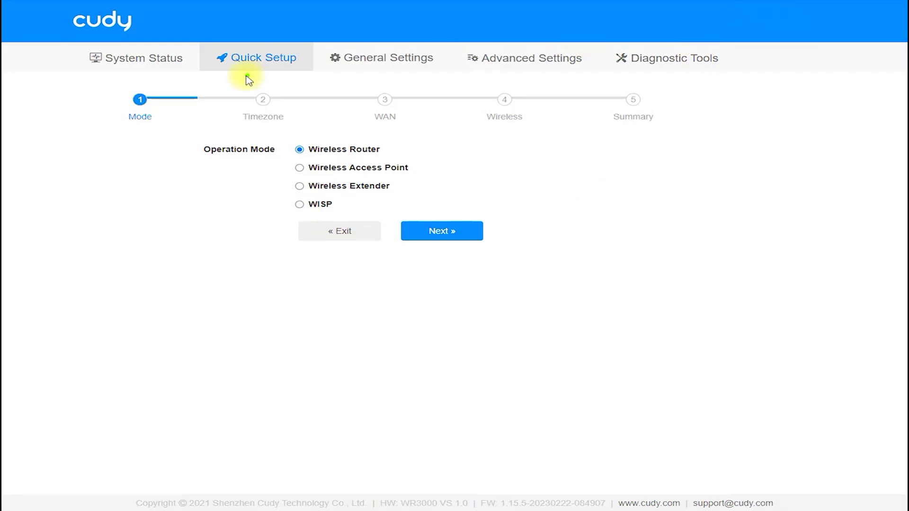
Step: Try WISP as the operation mode and advance to the Timezone step's zone list
{"action": "left_click_drag", "start_coordinate": [294, 79], "coordinate": [202, 79]}
{"action": "left_click_drag", "start_coordinate": [286, 90], "coordinate": [298, 126]}
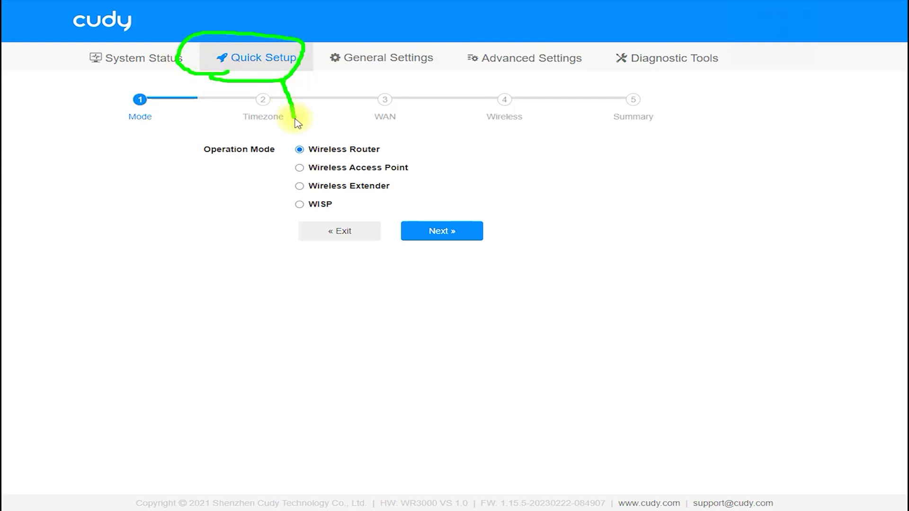
{"action": "mouse_move", "coordinate": [391, 132]}
{"action": "left_mouse_down"}
{"action": "mouse_move", "coordinate": [274, 203]}
{"action": "mouse_move", "coordinate": [377, 139]}
{"action": "left_mouse_up"}
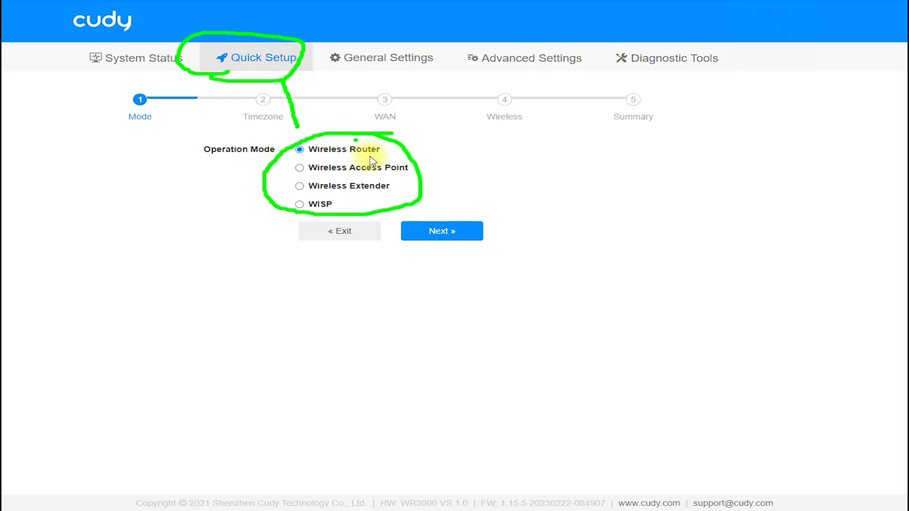
{"action": "left_click", "coordinate": [751, 5]}
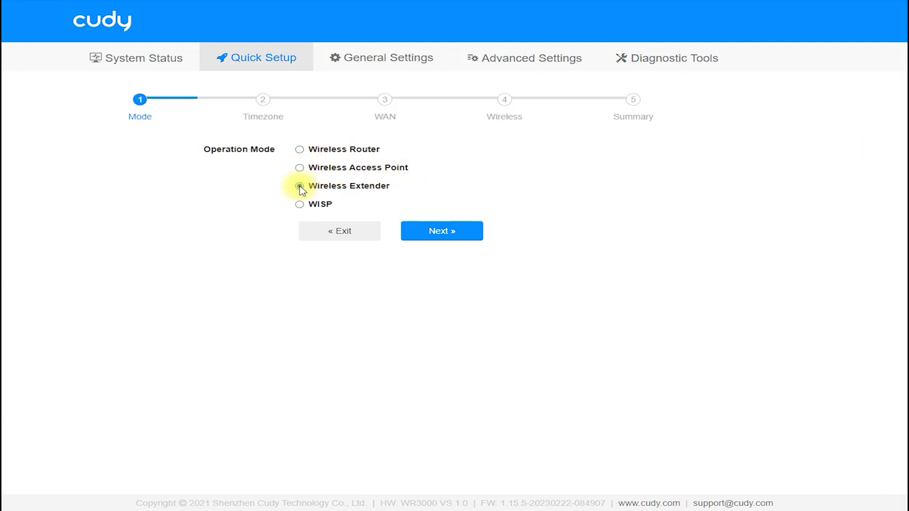
{"action": "left_click", "coordinate": [300, 205]}
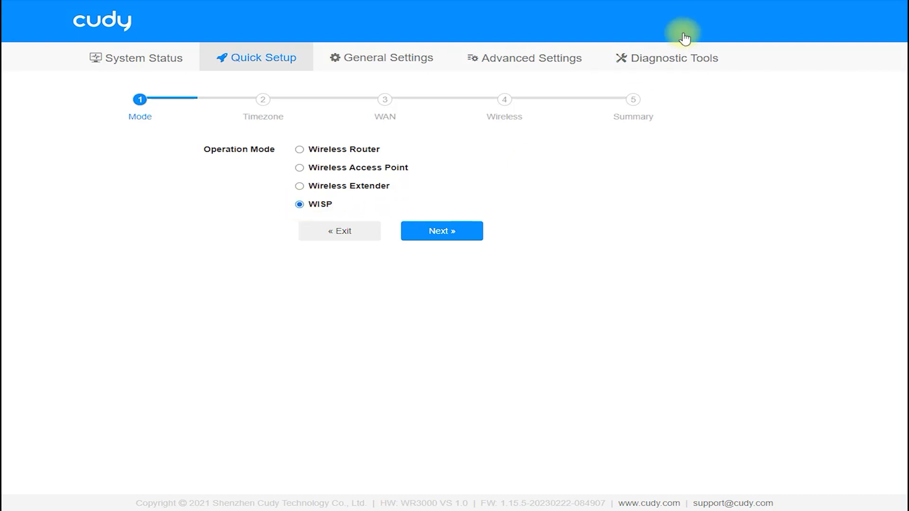
{"action": "left_click_drag", "start_coordinate": [291, 213], "coordinate": [312, 194]}
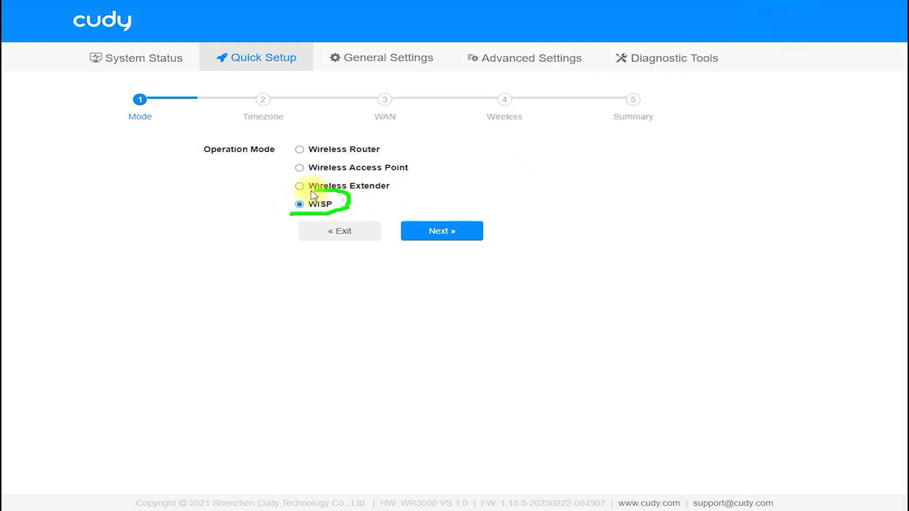
{"action": "left_click", "coordinate": [755, 7]}
{"action": "left_click", "coordinate": [436, 237]}
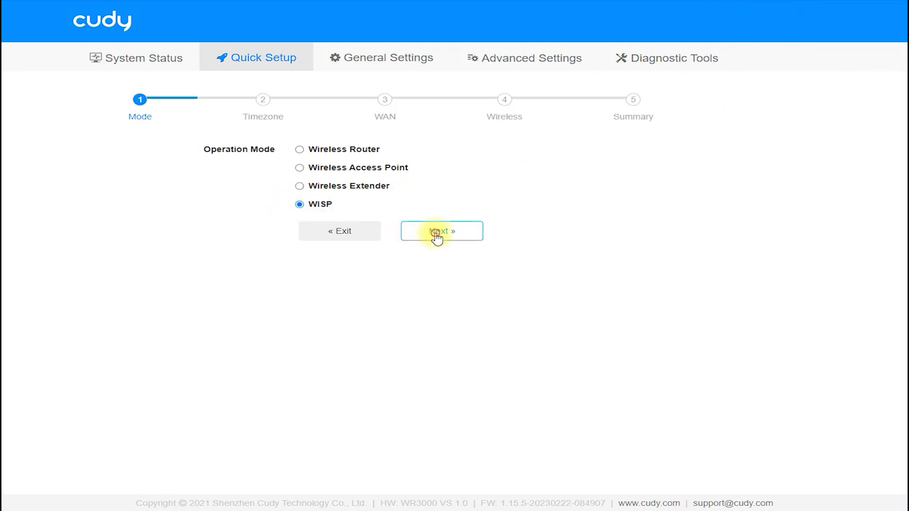
{"action": "left_click", "coordinate": [558, 193]}
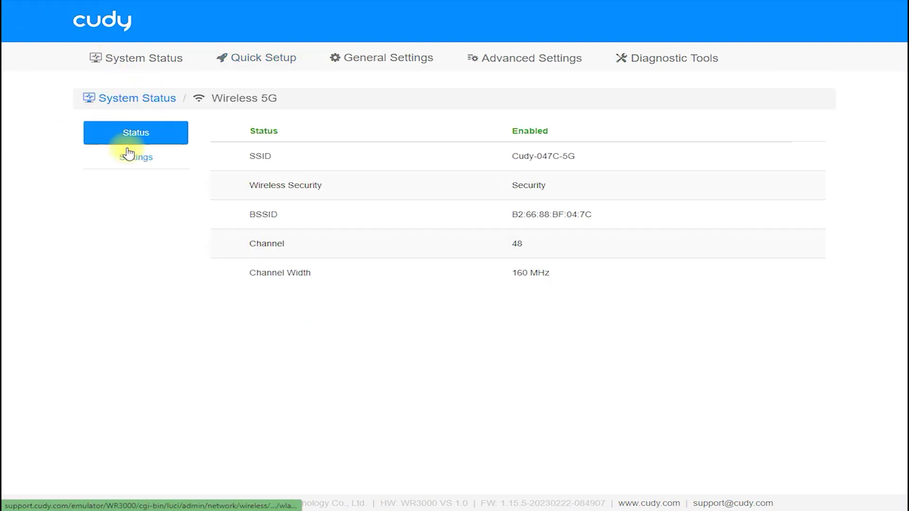
Step: Restart Quick Setup at the Mode step and keep Asia/Shanghai as the time zone
{"action": "left_click", "coordinate": [258, 58]}
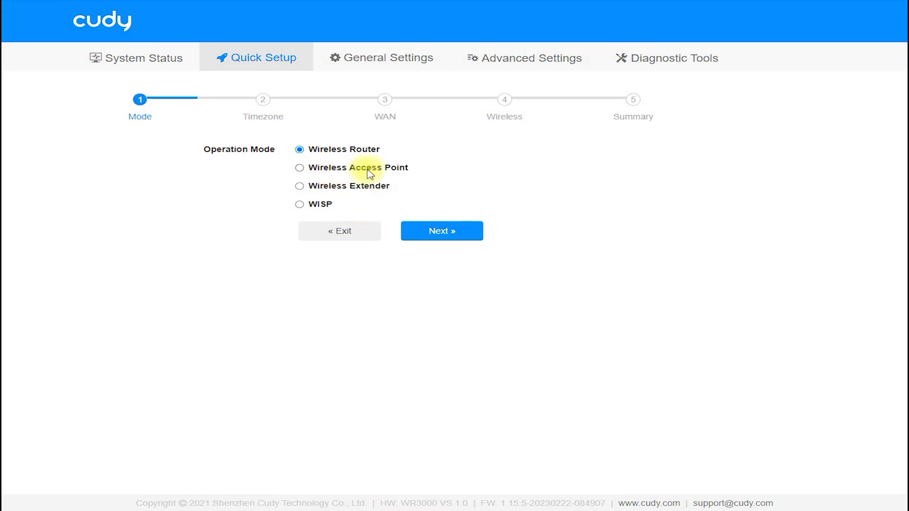
{"action": "mouse_move", "coordinate": [298, 152]}
{"action": "left_mouse_down"}
{"action": "mouse_move", "coordinate": [386, 146]}
{"action": "mouse_move", "coordinate": [293, 143]}
{"action": "mouse_move", "coordinate": [287, 151]}
{"action": "left_mouse_up"}
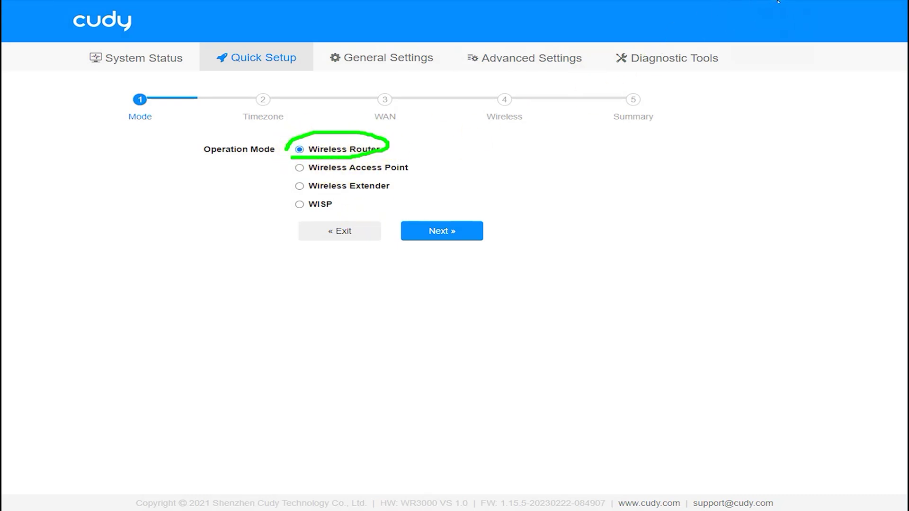
{"action": "left_click", "coordinate": [451, 227]}
{"action": "left_click", "coordinate": [313, 192]}
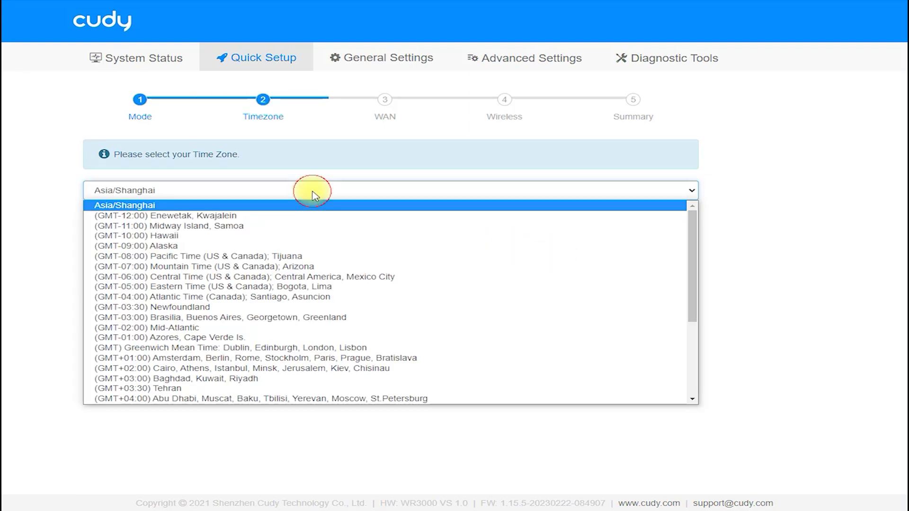
{"action": "left_click", "coordinate": [314, 194]}
{"action": "left_click", "coordinate": [430, 249]}
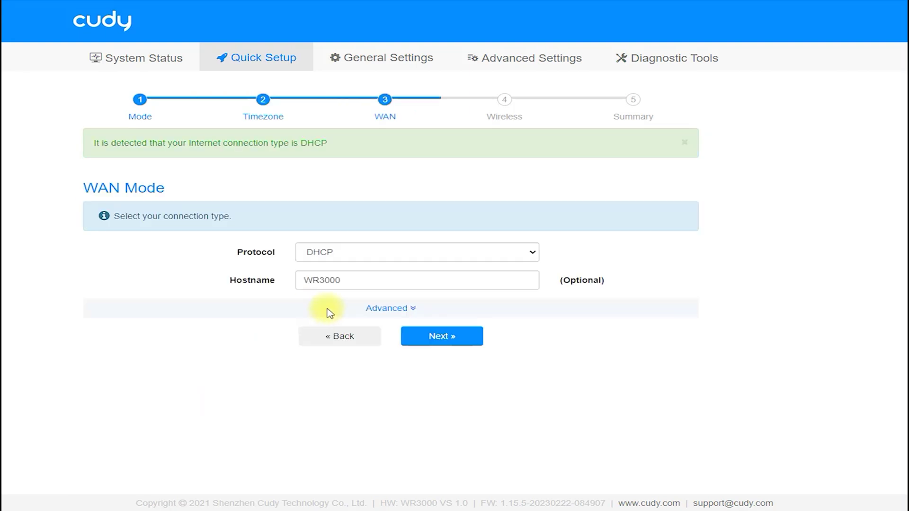
Step: After trying PPPoE and Static, choose DHCP with hostname WR3000 and reach the Wireless step
{"action": "left_click", "coordinate": [356, 258]}
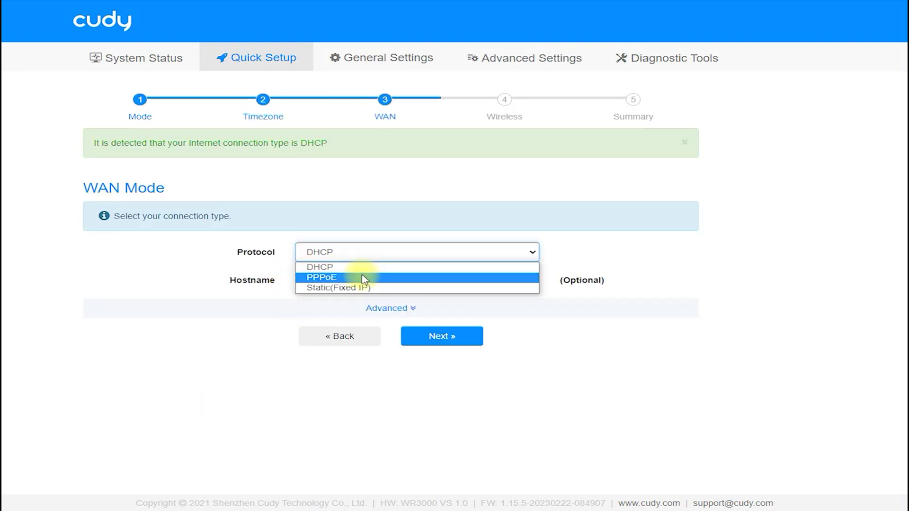
{"action": "left_click", "coordinate": [363, 277]}
{"action": "left_click", "coordinate": [364, 253]}
{"action": "left_click", "coordinate": [364, 287]}
{"action": "left_click", "coordinate": [363, 252]}
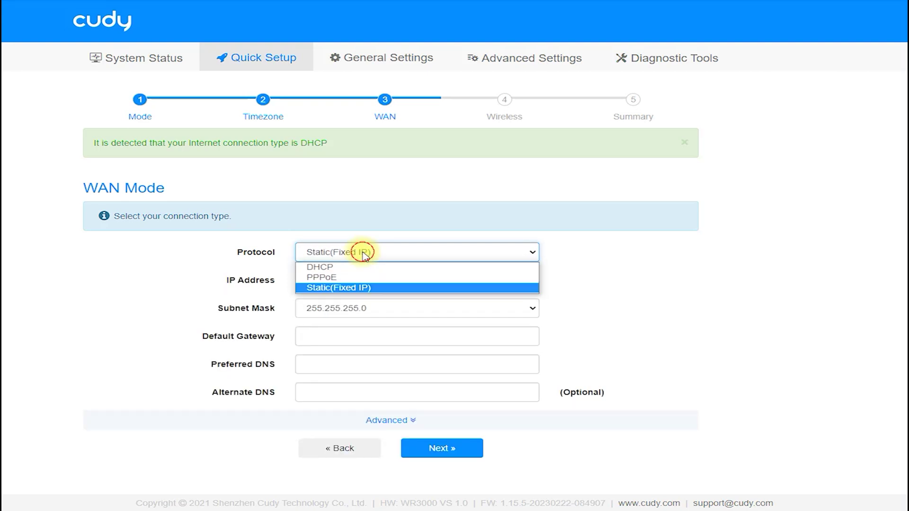
{"action": "left_click", "coordinate": [363, 268]}
{"action": "left_click", "coordinate": [359, 281]}
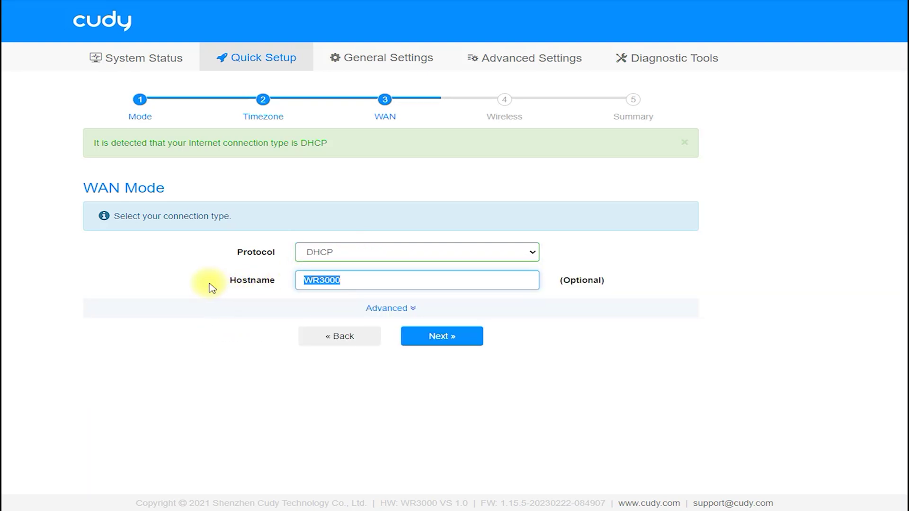
{"action": "left_click", "coordinate": [436, 337]}
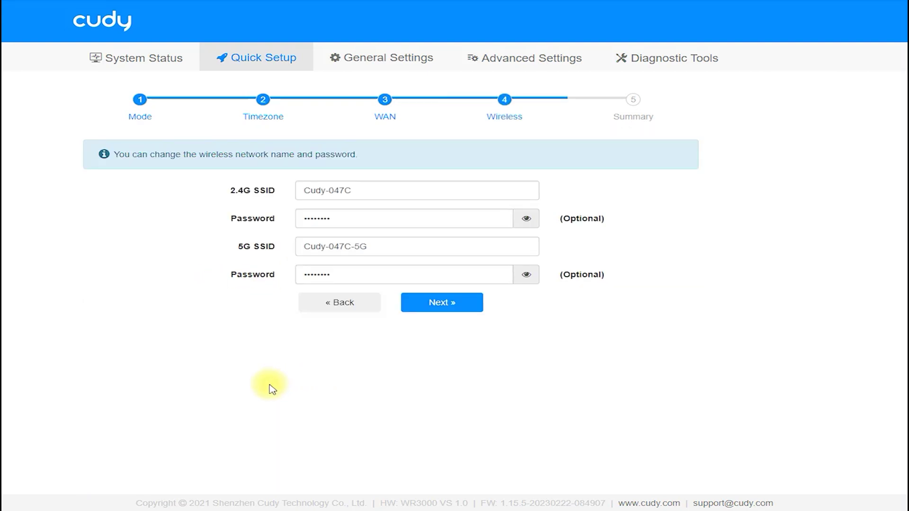
{"action": "left_click", "coordinate": [379, 192]}
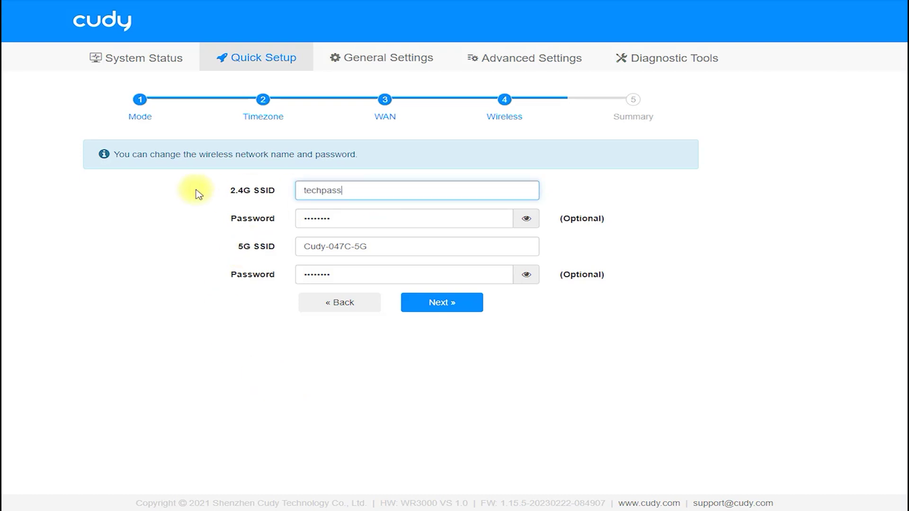
Step: Name the networks techpassport and techpassport 5g, giving both bands the same Wi-Fi password
{"action": "left_click", "coordinate": [527, 219]}
{"action": "left_click", "coordinate": [398, 241]}
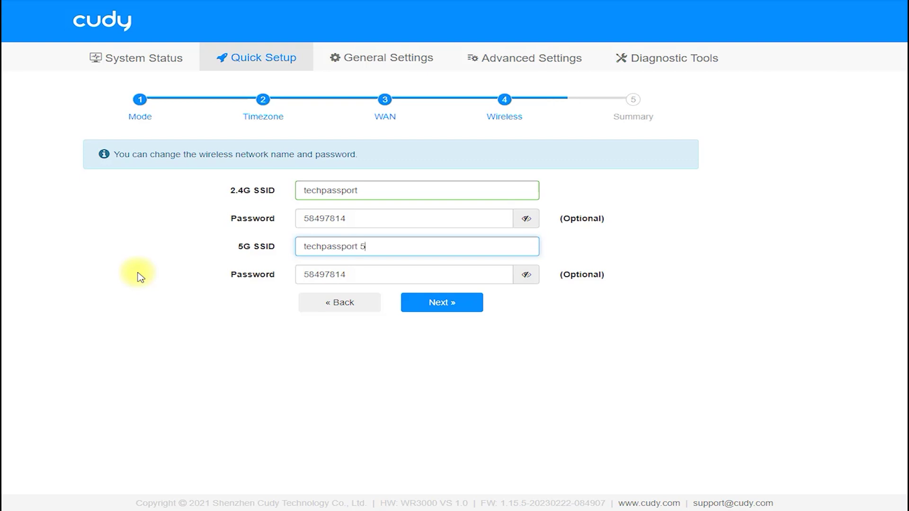
{"action": "left_click", "coordinate": [369, 275]}
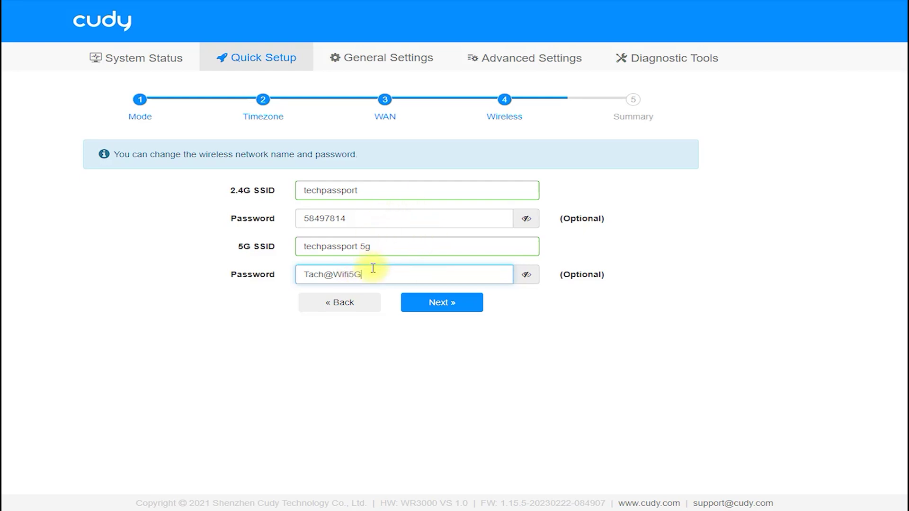
{"action": "left_click_drag", "start_coordinate": [373, 269], "coordinate": [236, 277]}
{"action": "key", "text": "ctrl+c"}
{"action": "left_click_drag", "start_coordinate": [347, 226], "coordinate": [216, 222]}
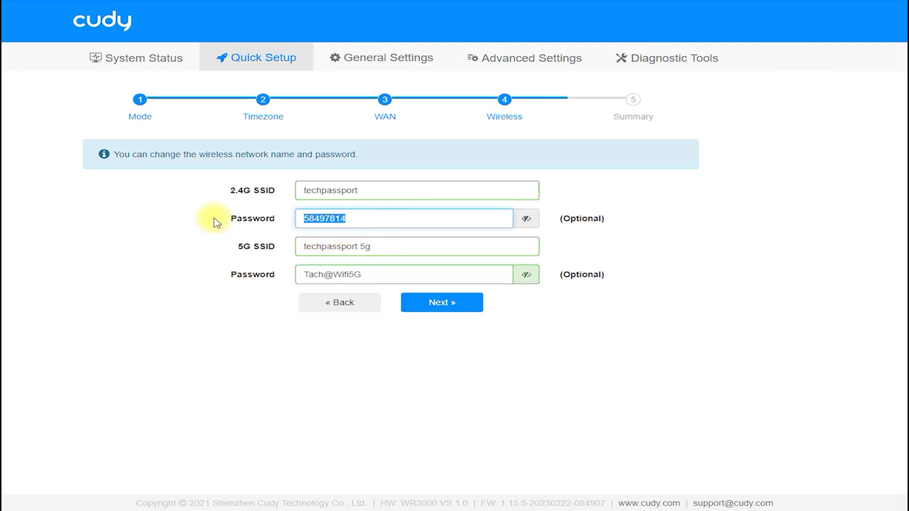
{"action": "key", "text": "ctrl+v"}
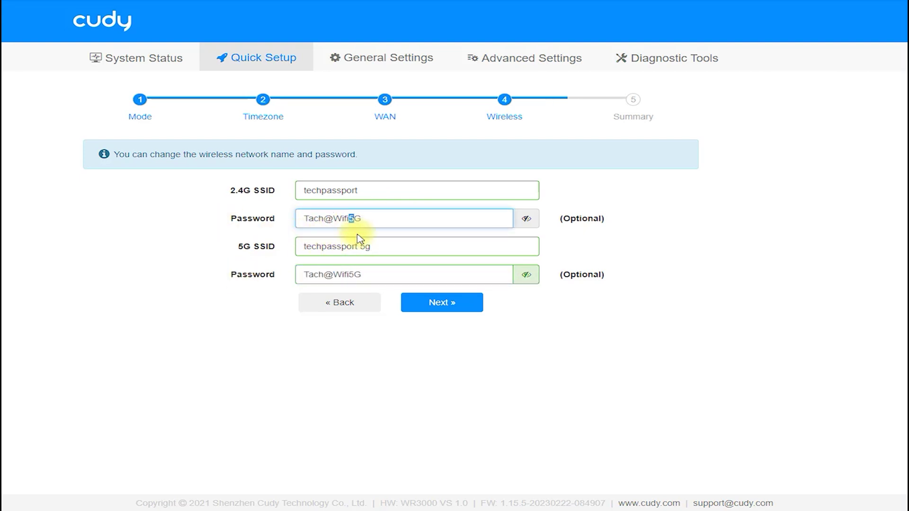
Step: Dismiss the browser's save-password prompt on the summary and Save & Apply Quick Setup
{"action": "left_click", "coordinate": [442, 303]}
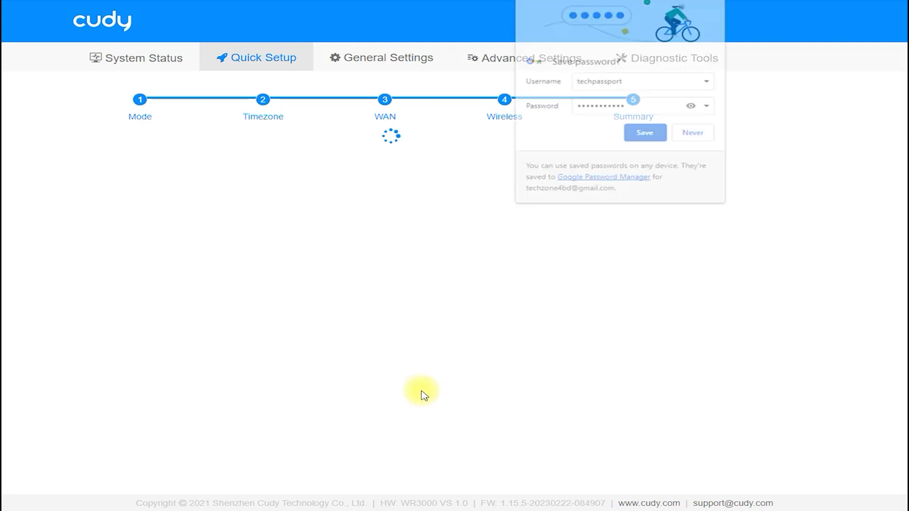
{"action": "left_click", "coordinate": [695, 133]}
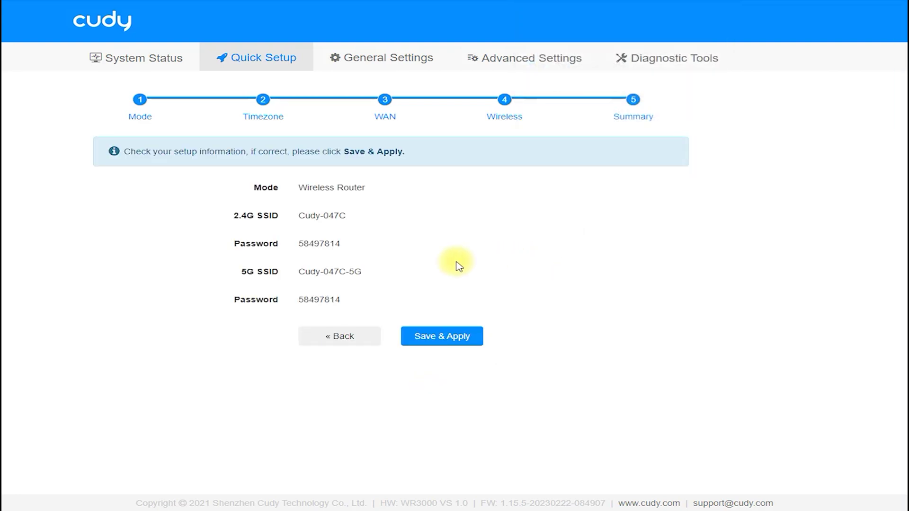
{"action": "left_click", "coordinate": [433, 339]}
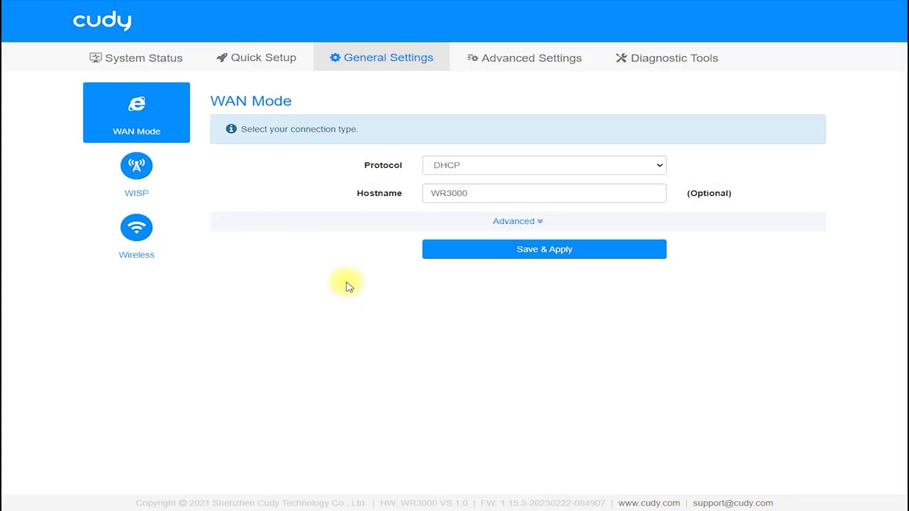
Step: Look over the WISP and Wireless general settings pages, scrolling through the wireless options
{"action": "left_click", "coordinate": [147, 178]}
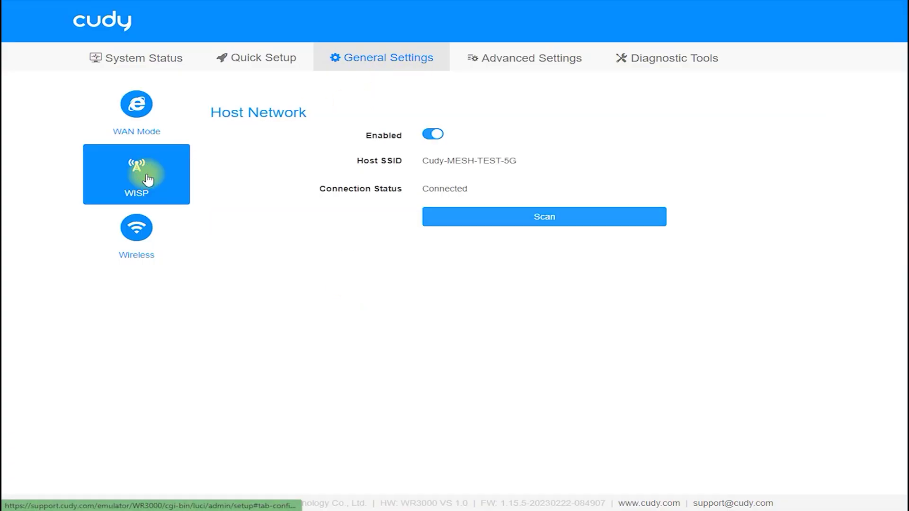
{"action": "left_click", "coordinate": [137, 230]}
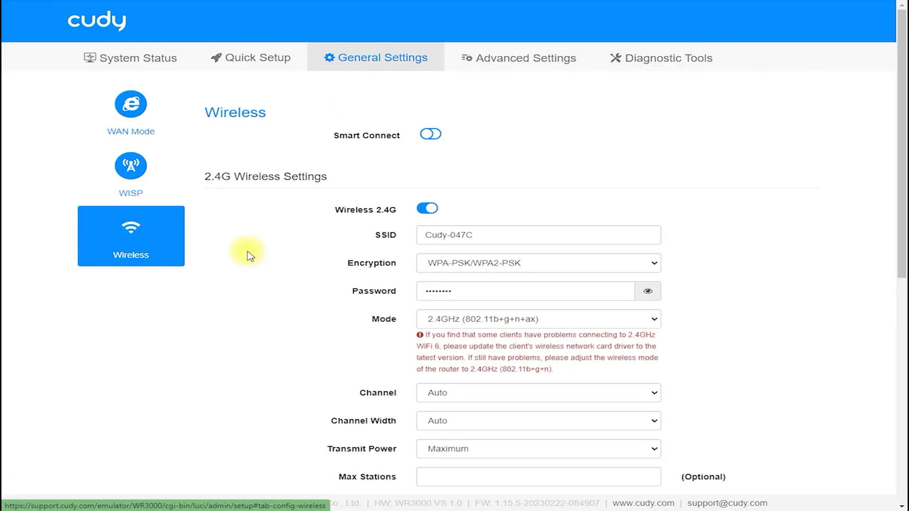
{"action": "scroll", "coordinate": [251, 257], "scroll_direction": "down", "scroll_amount": 3}
{"action": "scroll", "coordinate": [251, 257], "scroll_direction": "down", "scroll_amount": 5}
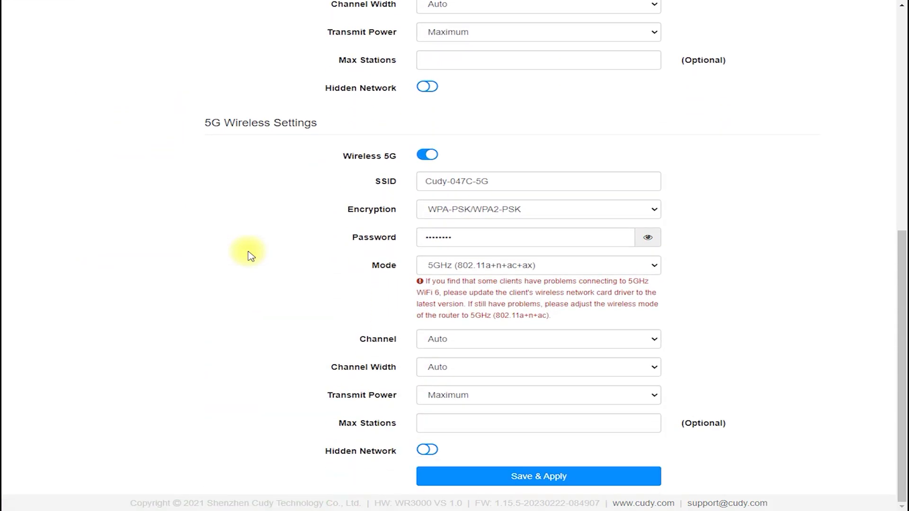
{"action": "scroll", "coordinate": [250, 256], "scroll_direction": "up", "scroll_amount": 9}
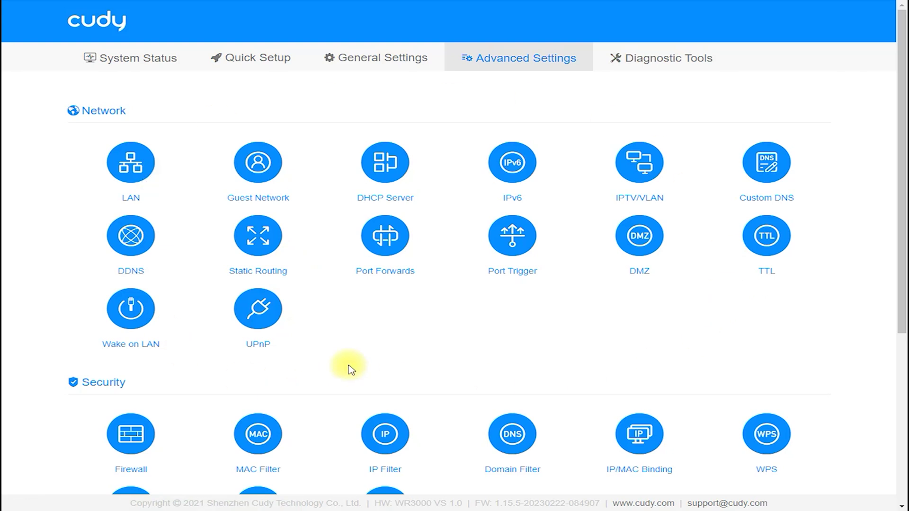
{"action": "scroll", "coordinate": [399, 340], "scroll_direction": "down", "scroll_amount": 2}
Step: Inspect the LAN, Guest Network and DHCP server dialogs without making changes
{"action": "scroll", "coordinate": [399, 340], "scroll_direction": "down", "scroll_amount": 1}
{"action": "scroll", "coordinate": [400, 341], "scroll_direction": "down", "scroll_amount": 2}
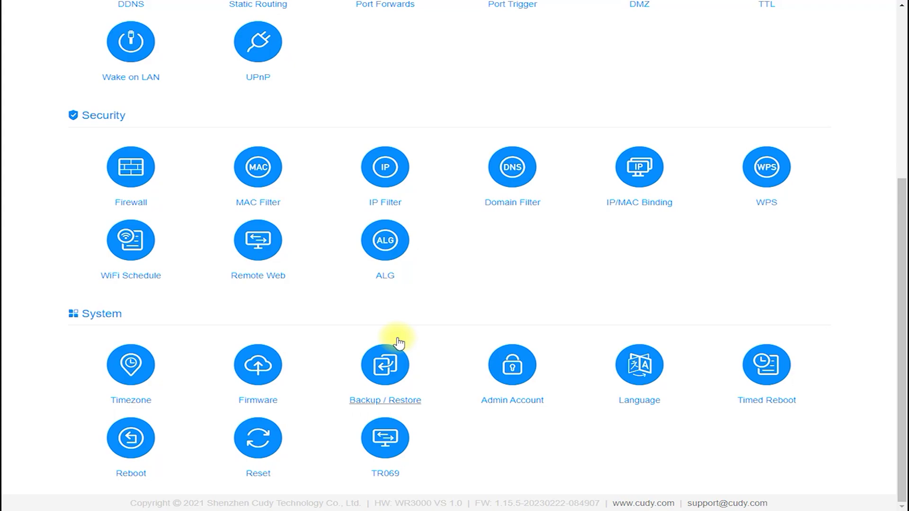
{"action": "scroll", "coordinate": [399, 341], "scroll_direction": "up", "scroll_amount": 6}
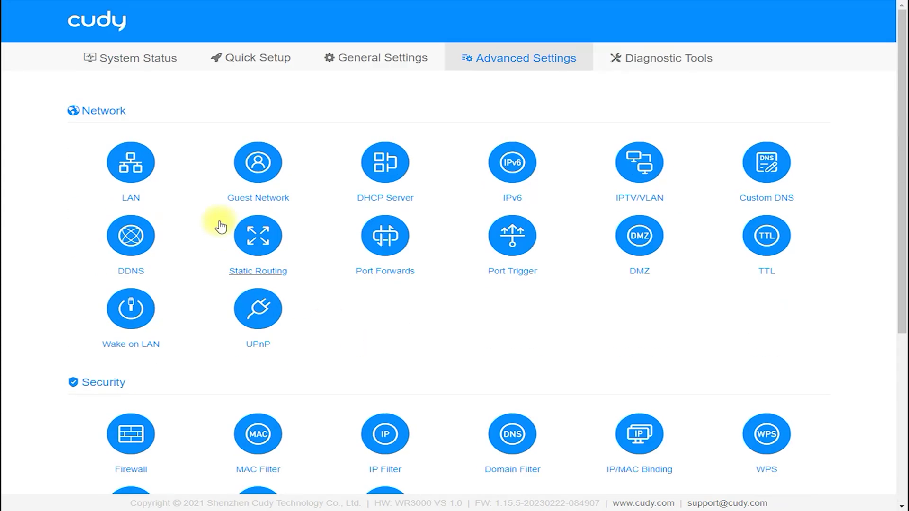
{"action": "left_click", "coordinate": [124, 159]}
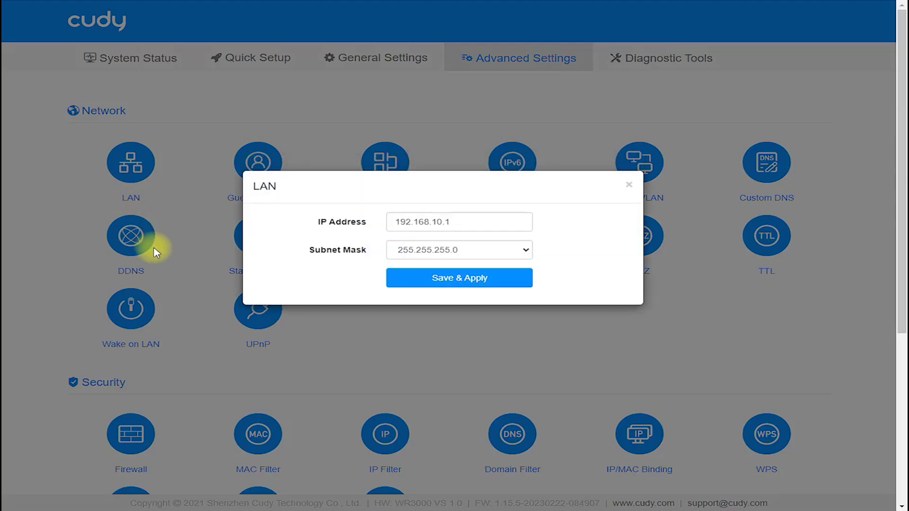
{"action": "left_click", "coordinate": [629, 186]}
{"action": "left_click", "coordinate": [266, 169]}
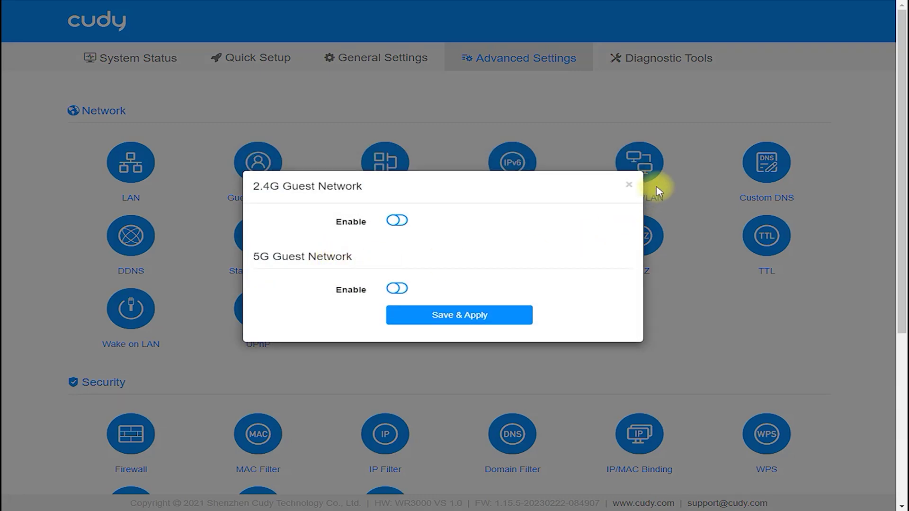
{"action": "left_click", "coordinate": [627, 186]}
{"action": "left_click", "coordinate": [382, 162]}
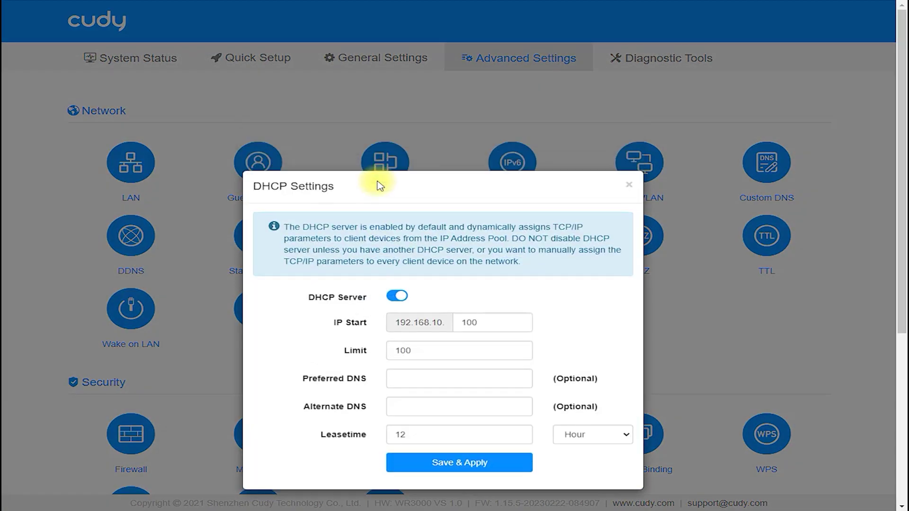
{"action": "scroll", "coordinate": [492, 342], "scroll_direction": "down", "scroll_amount": 3}
{"action": "scroll", "coordinate": [500, 342], "scroll_direction": "up", "scroll_amount": 3}
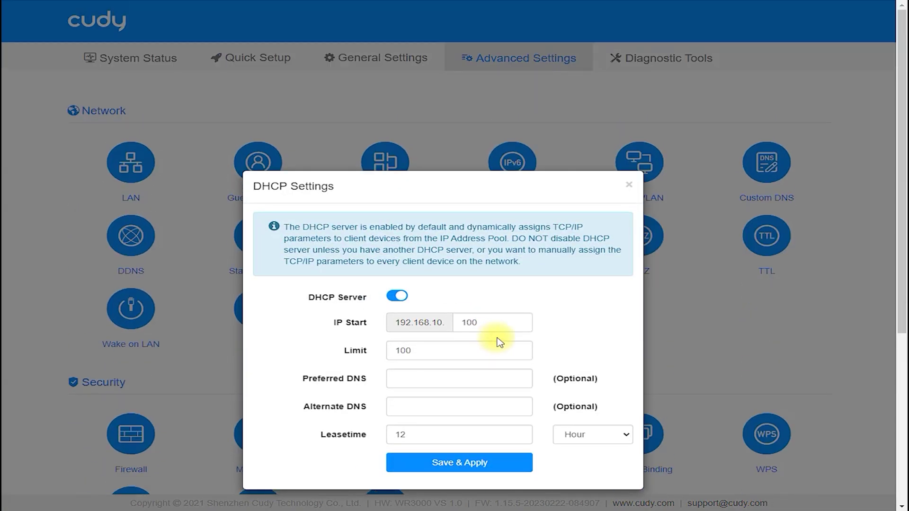
{"action": "left_click", "coordinate": [628, 188]}
Step: Look through the IPv6, IPTV/VLAN, Custom DNS and DDNS dialogs, leaving DNS at Default
{"action": "left_click", "coordinate": [512, 161]}
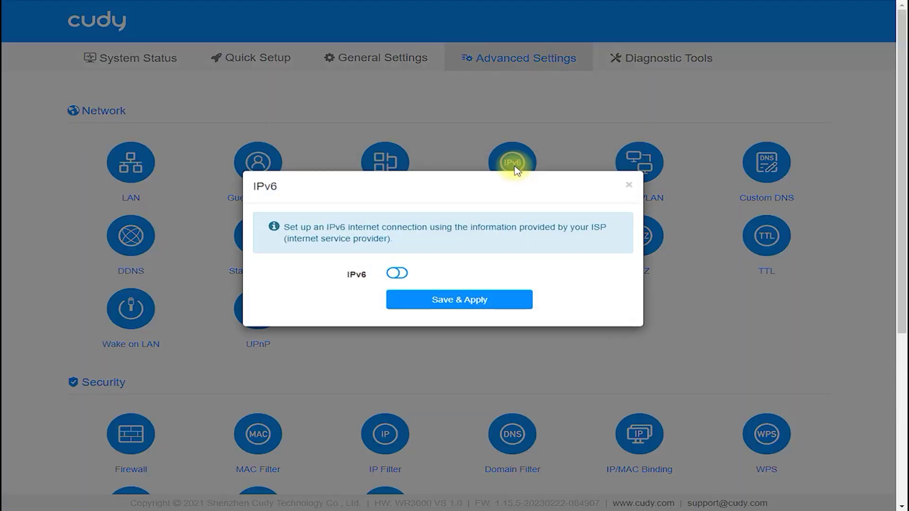
{"action": "left_click", "coordinate": [629, 186]}
{"action": "left_click", "coordinate": [646, 165]}
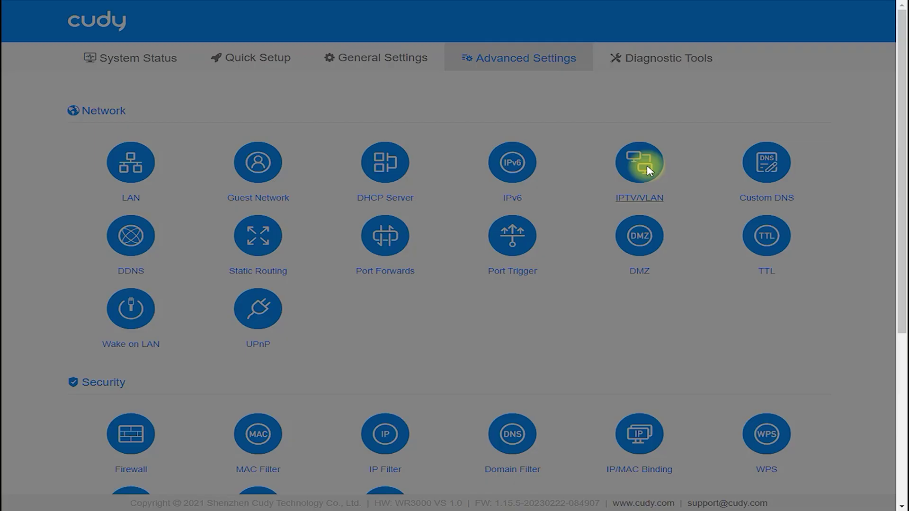
{"action": "left_click", "coordinate": [628, 187]}
{"action": "left_click", "coordinate": [766, 163]}
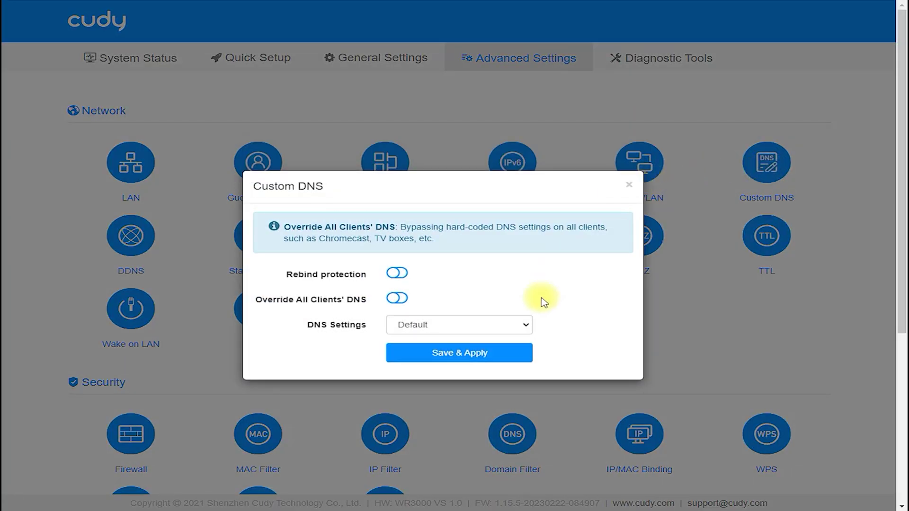
{"action": "left_click", "coordinate": [524, 324]}
{"action": "left_click", "coordinate": [544, 334]}
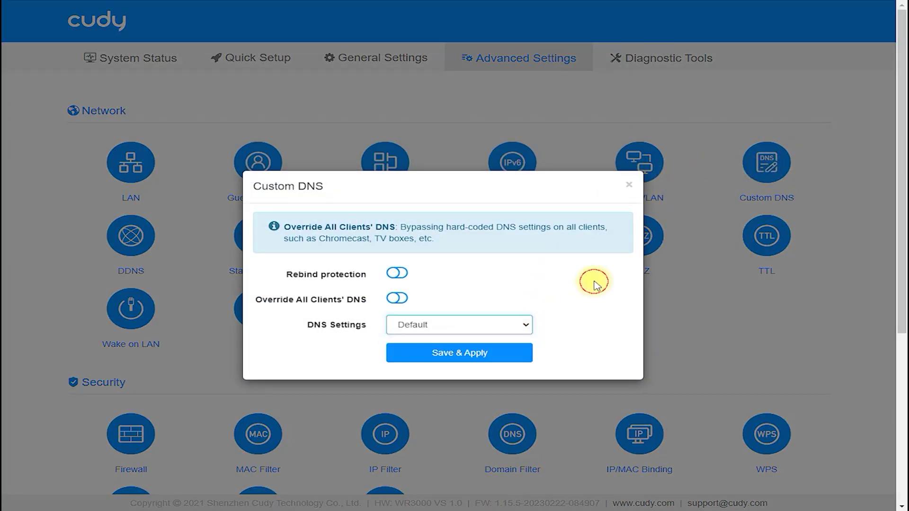
{"action": "left_click", "coordinate": [629, 185]}
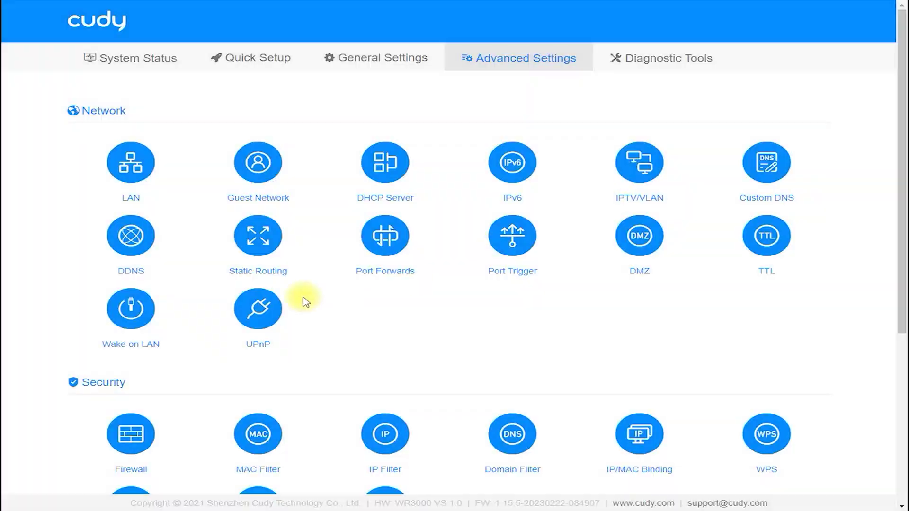
{"action": "left_click", "coordinate": [139, 245]}
{"action": "left_click", "coordinate": [629, 185]}
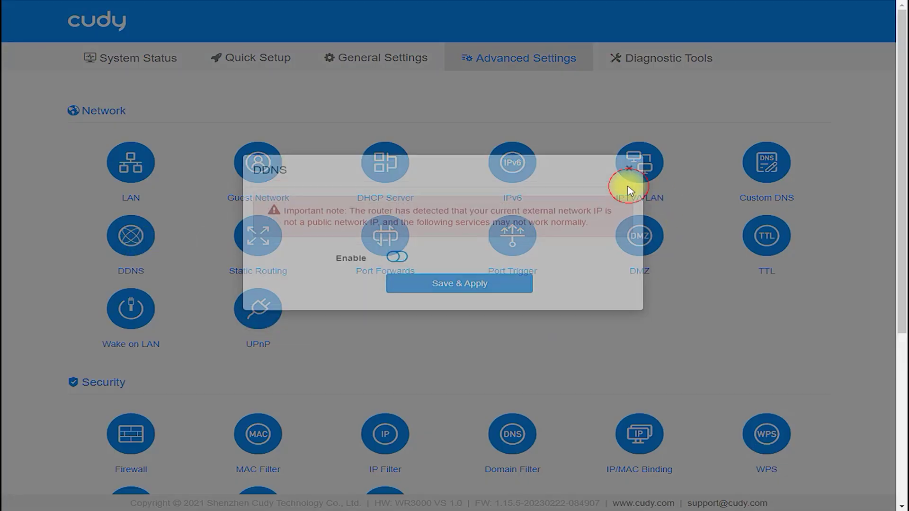
Step: Switch Custom DNS to Manual with preferred DNS 1.1.1.1 and alternate DNS 8.8.8.8
{"action": "left_click", "coordinate": [760, 174]}
{"action": "left_click", "coordinate": [434, 325]}
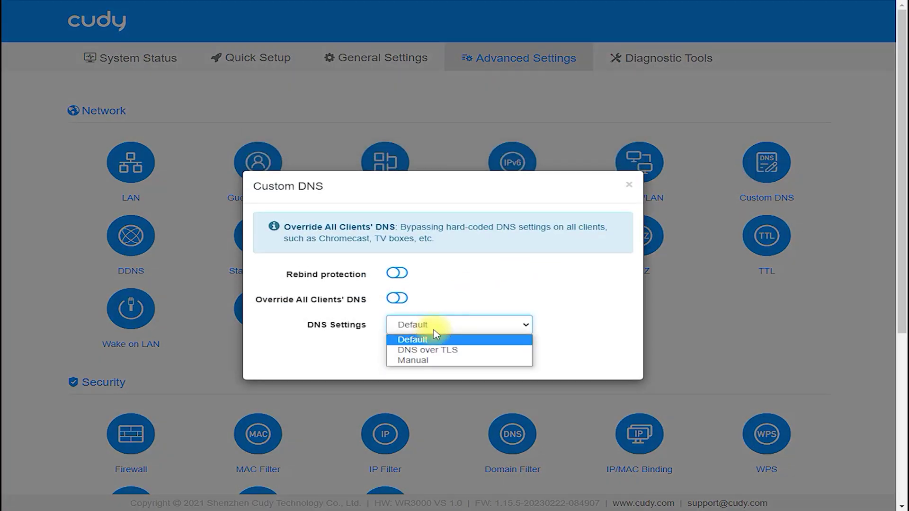
{"action": "left_click", "coordinate": [433, 365]}
{"action": "double_click", "coordinate": [449, 351]}
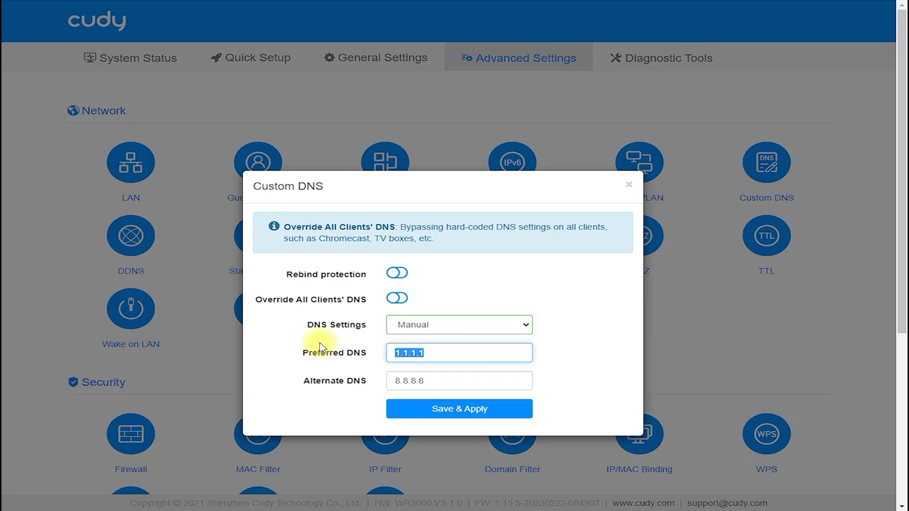
{"action": "double_click", "coordinate": [438, 385]}
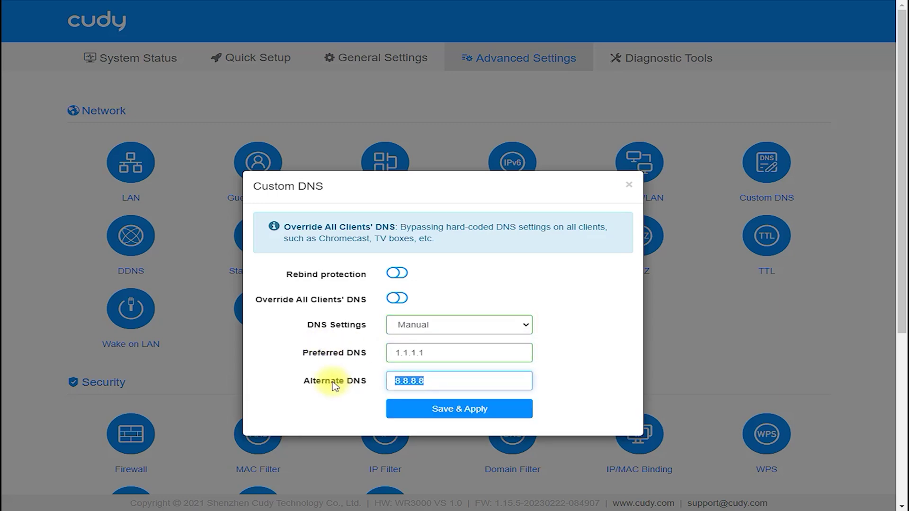
{"action": "left_click", "coordinate": [628, 187]}
Step: Add a static route row, check its route type and interface options, then discard it
{"action": "left_click", "coordinate": [258, 270]}
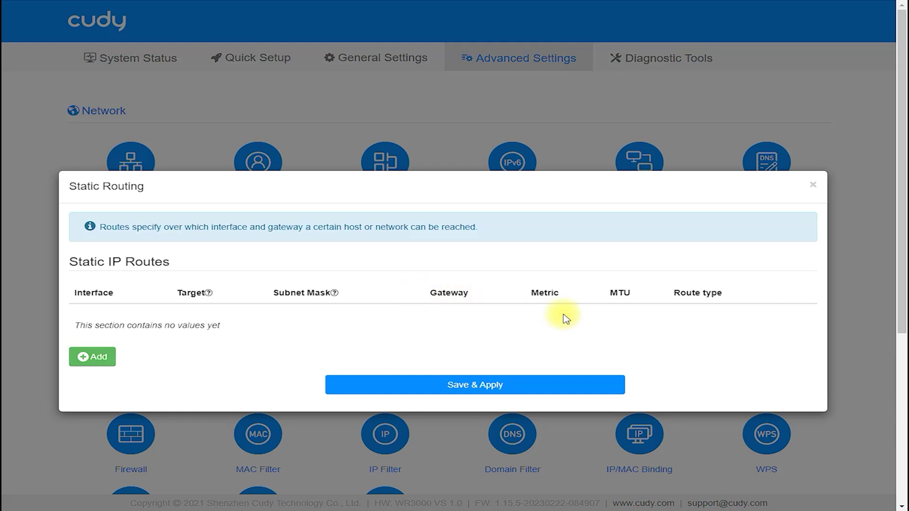
{"action": "left_click", "coordinate": [80, 354]}
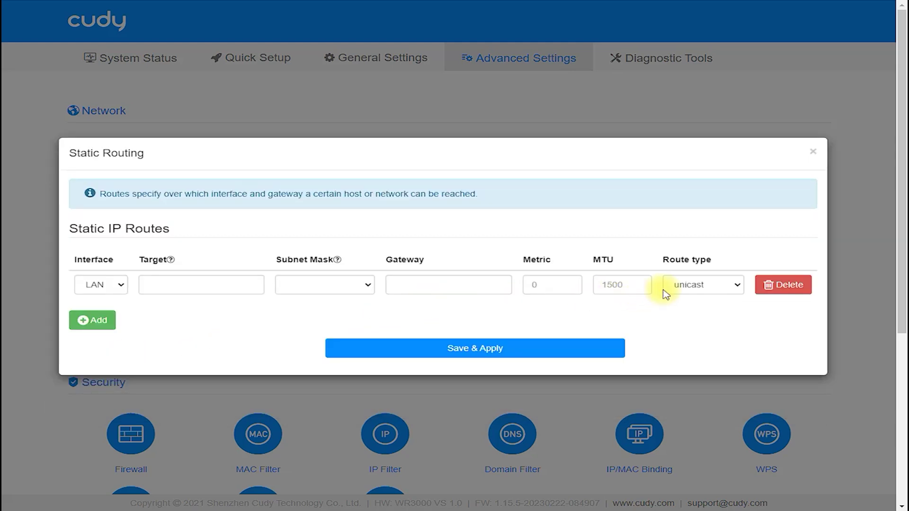
{"action": "left_click", "coordinate": [677, 286]}
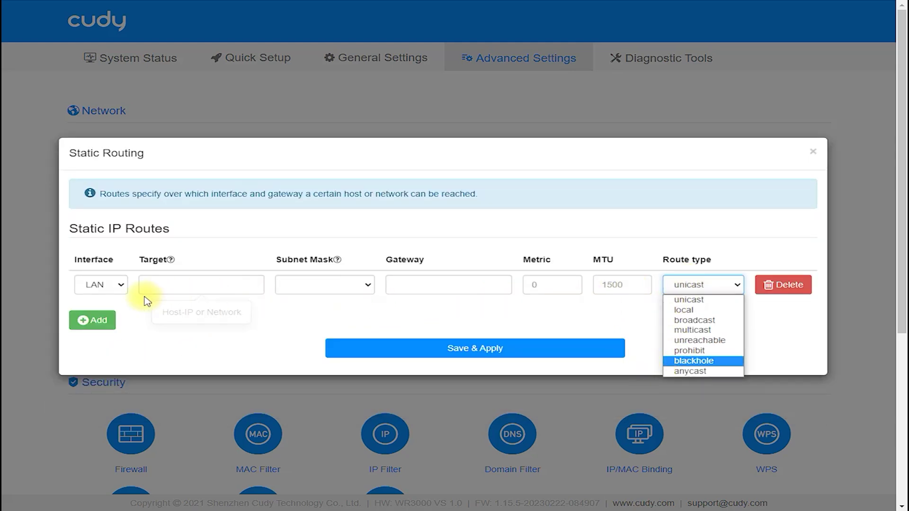
{"action": "left_click", "coordinate": [116, 285]}
{"action": "left_click", "coordinate": [116, 285]}
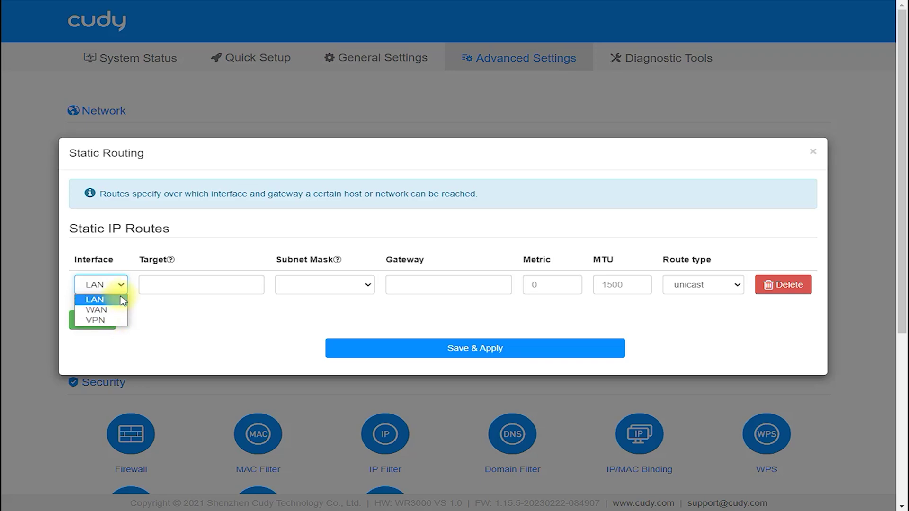
{"action": "left_click", "coordinate": [813, 152]}
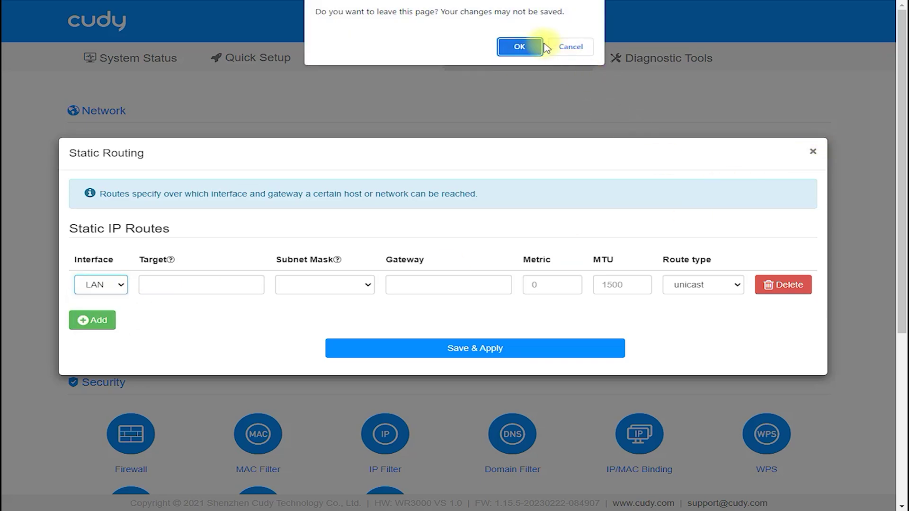
{"action": "left_click", "coordinate": [521, 47]}
Step: Open and close the Port Trigger, DMZ, TTL and Wake on LAN dialogs
{"action": "left_click", "coordinate": [486, 261]}
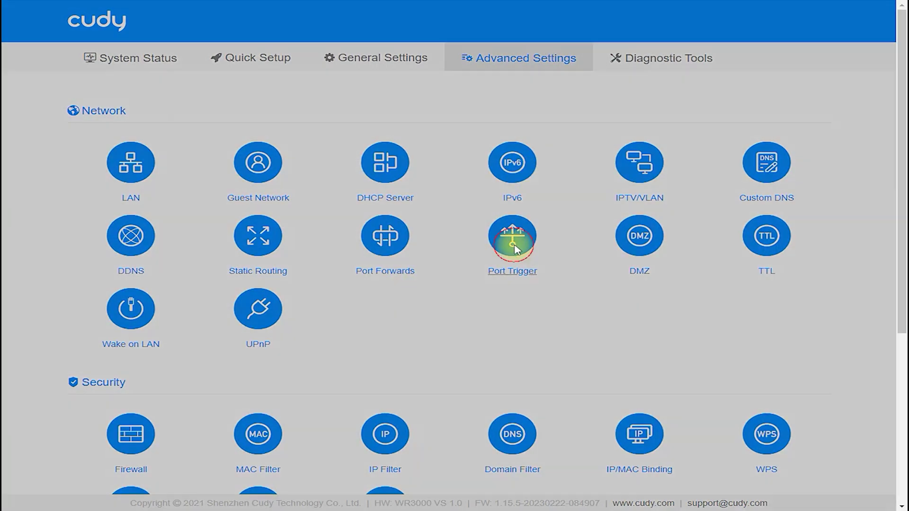
{"action": "left_click", "coordinate": [812, 185]}
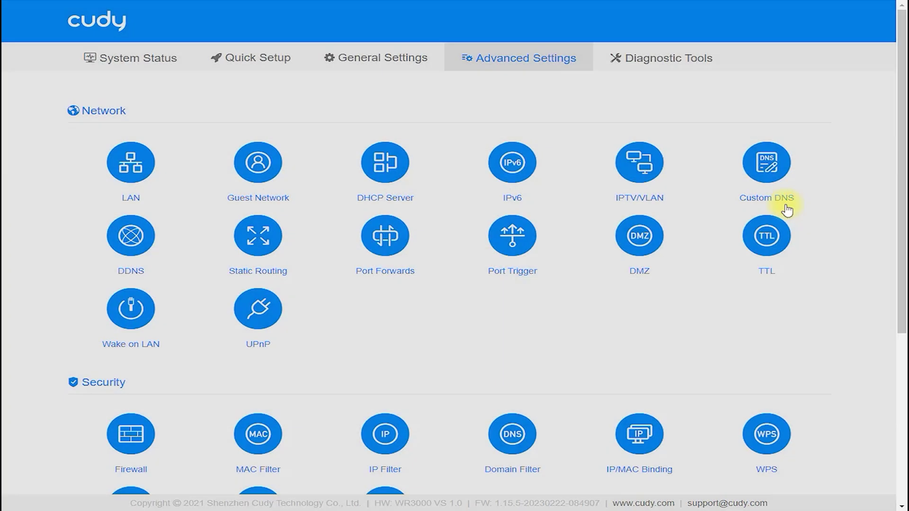
{"action": "left_click", "coordinate": [650, 233]}
{"action": "left_click", "coordinate": [633, 184]}
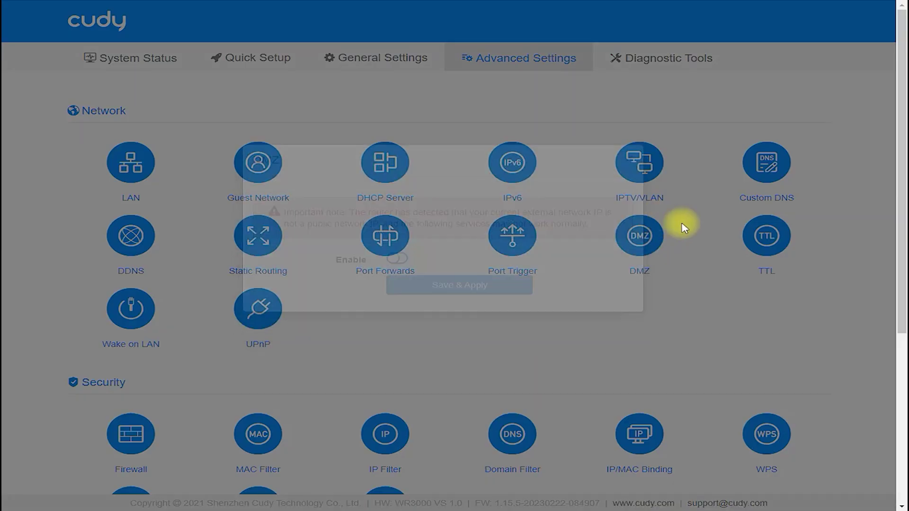
{"action": "left_click", "coordinate": [767, 234]}
{"action": "left_click", "coordinate": [523, 263]}
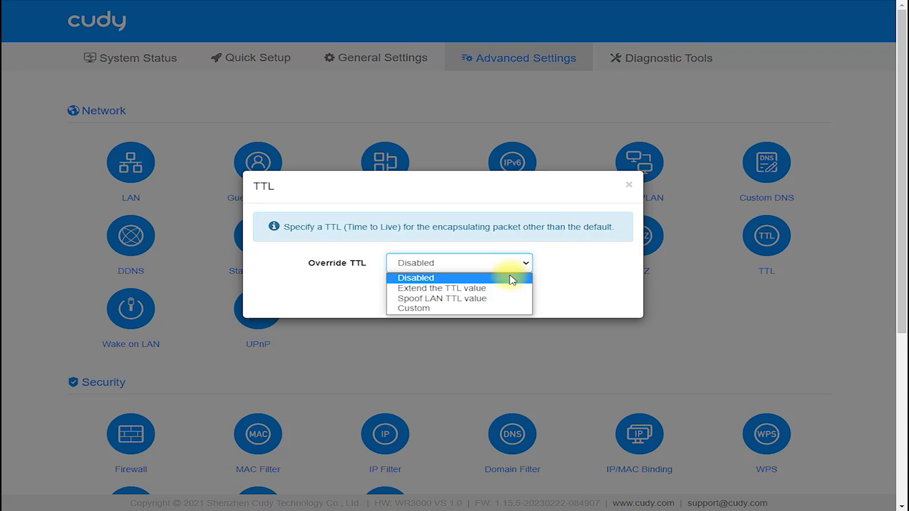
{"action": "left_click", "coordinate": [631, 187]}
{"action": "left_click", "coordinate": [153, 310]}
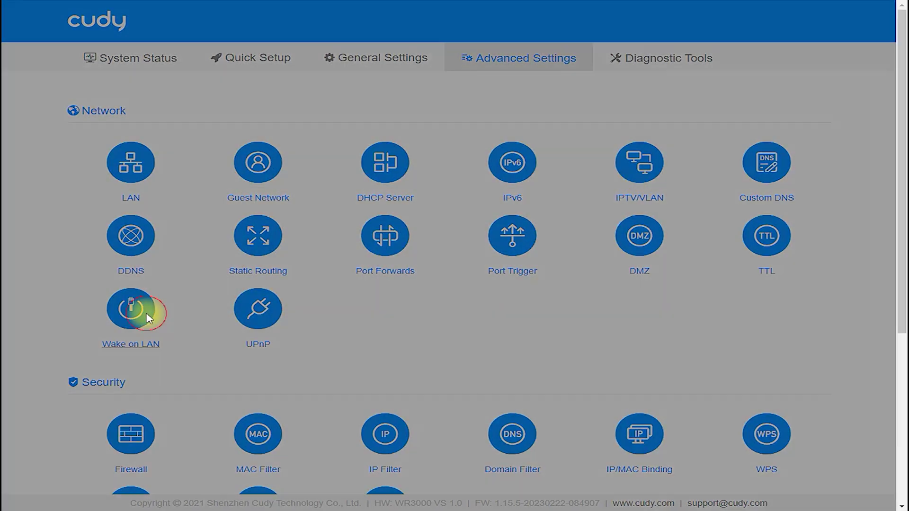
{"action": "left_click", "coordinate": [810, 188]}
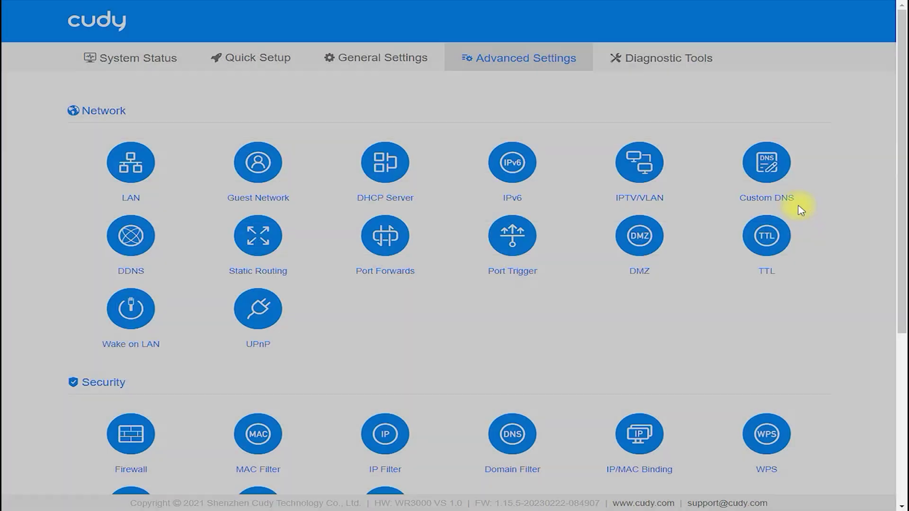
Step: Look through the Firewall, MAC Filter, IP Filter and Domain Filter dialogs without changing anything
{"action": "scroll", "coordinate": [761, 268], "scroll_direction": "down", "scroll_amount": 4}
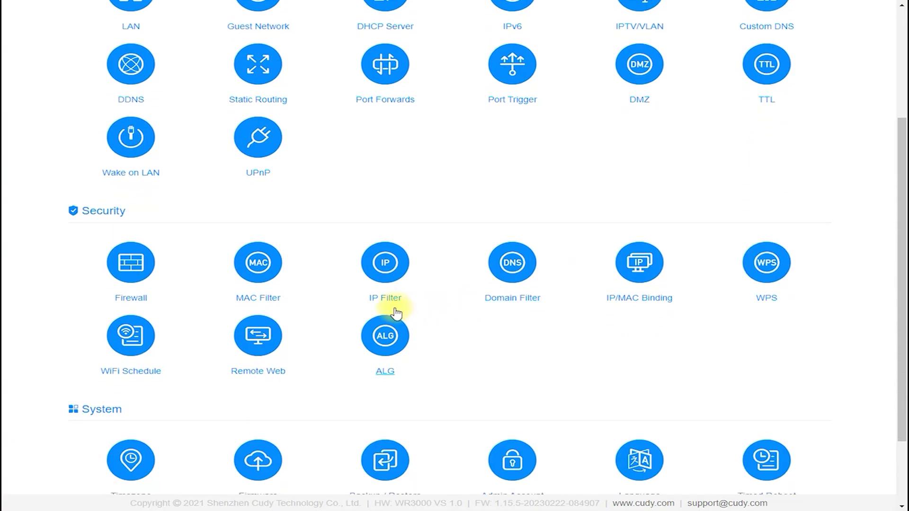
{"action": "scroll", "coordinate": [412, 313], "scroll_direction": "down", "scroll_amount": 2}
{"action": "left_click", "coordinate": [135, 172]}
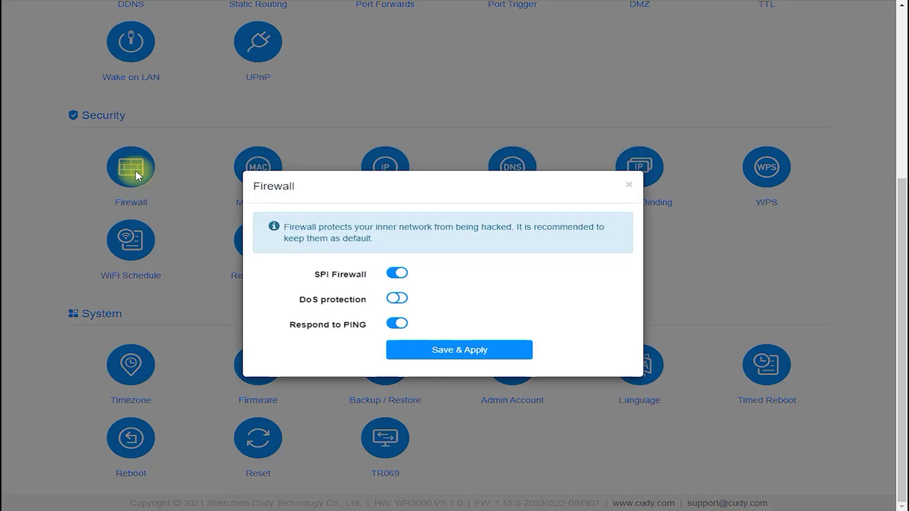
{"action": "left_click", "coordinate": [630, 188]}
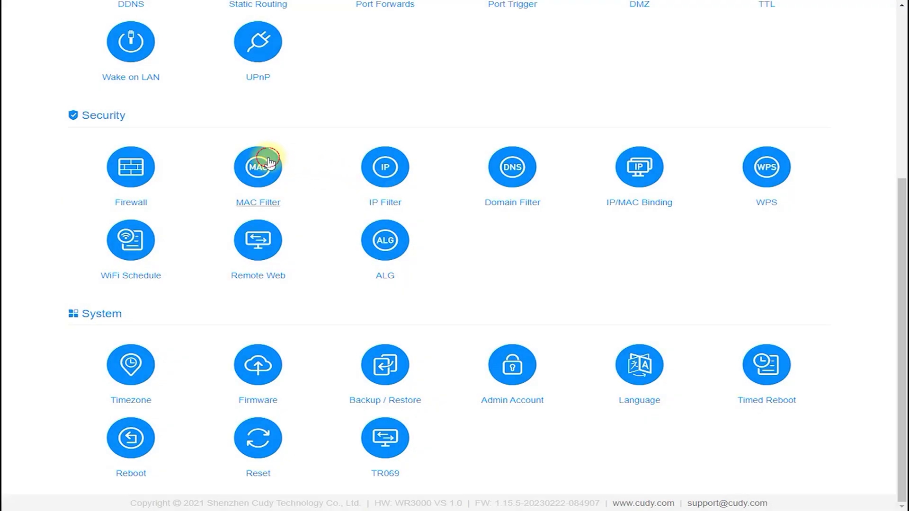
{"action": "left_click", "coordinate": [254, 156]}
{"action": "left_click", "coordinate": [629, 185]}
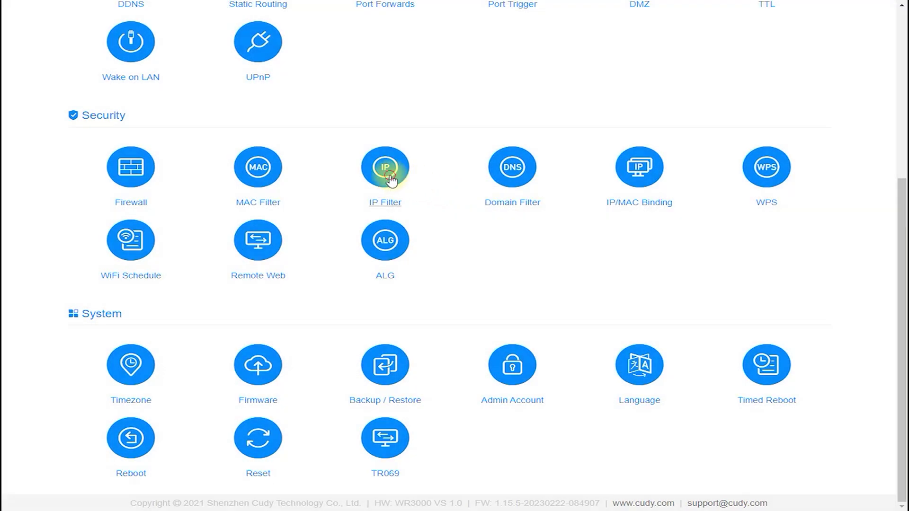
{"action": "left_click", "coordinate": [387, 169]}
{"action": "left_click", "coordinate": [630, 187]}
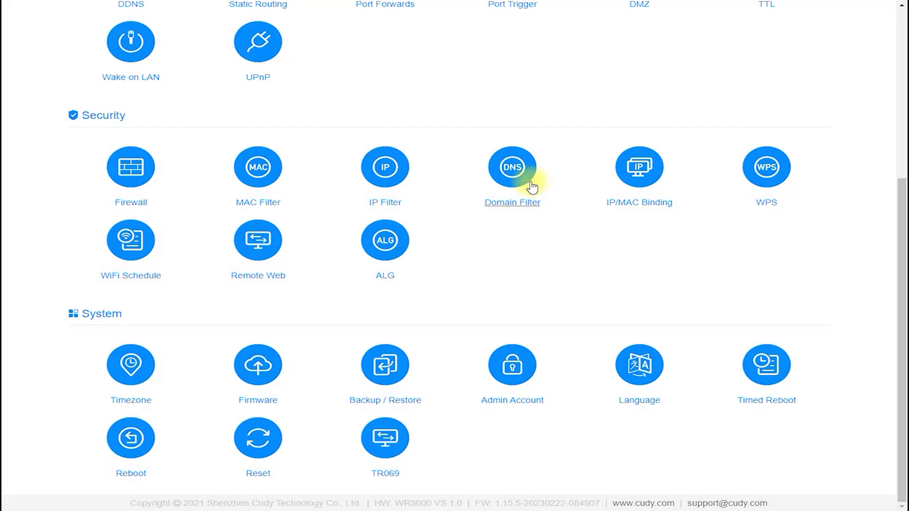
{"action": "left_click", "coordinate": [529, 179]}
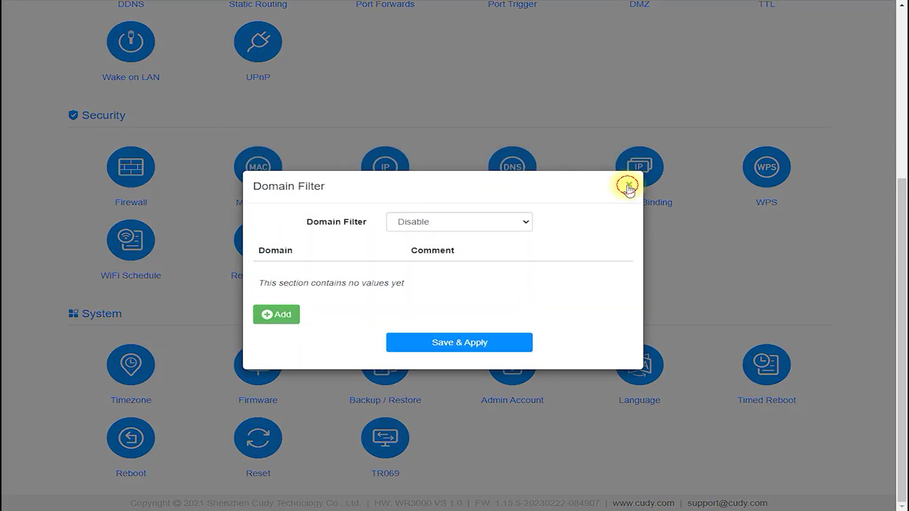
{"action": "left_click", "coordinate": [628, 185]}
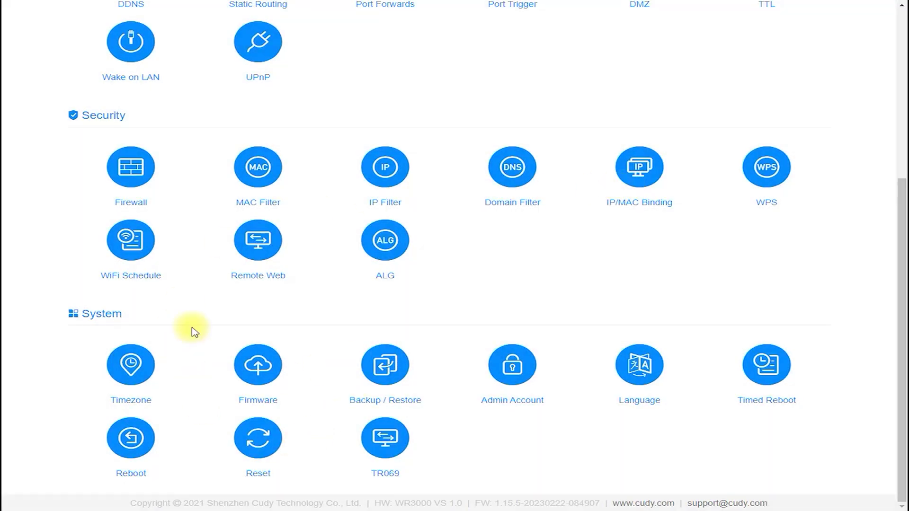
Step: Check the ALG dialog, then enable Remote Web Management and close its dialog
{"action": "left_click", "coordinate": [396, 242]}
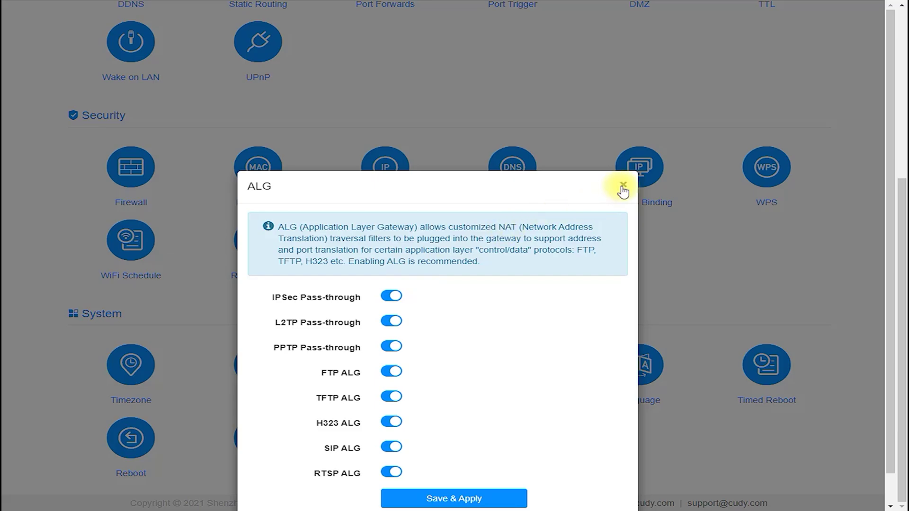
{"action": "left_click", "coordinate": [623, 187]}
{"action": "left_click", "coordinate": [263, 244]}
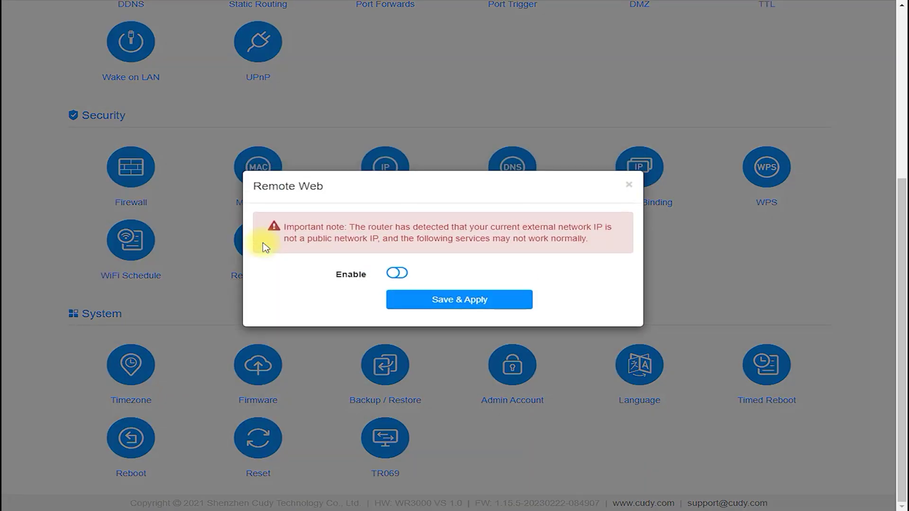
{"action": "left_click", "coordinate": [397, 274]}
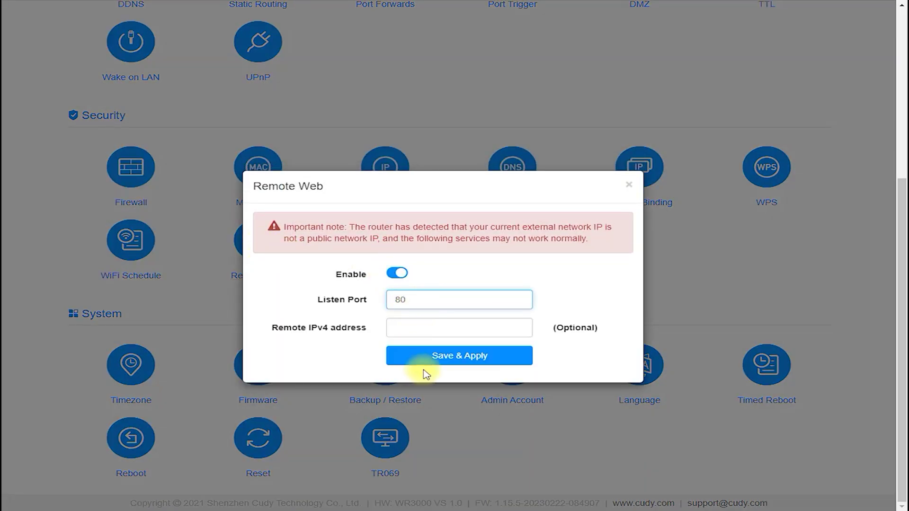
{"action": "left_click", "coordinate": [618, 192]}
Step: Review the Timezone and Firmware Upgrade dialogs, then switch on TR069 remote management
{"action": "left_click", "coordinate": [130, 365]}
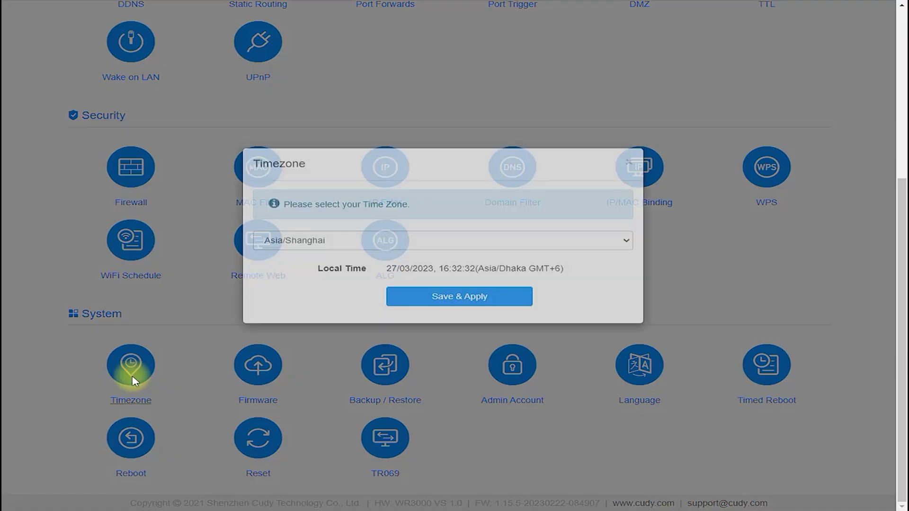
{"action": "left_click", "coordinate": [633, 186]}
{"action": "left_click", "coordinate": [258, 366]}
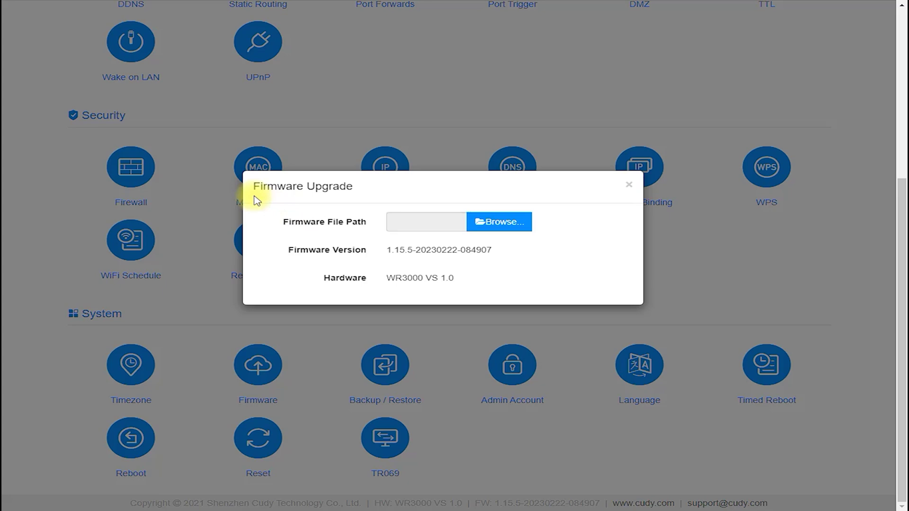
{"action": "left_click_drag", "start_coordinate": [258, 187], "coordinate": [498, 138]}
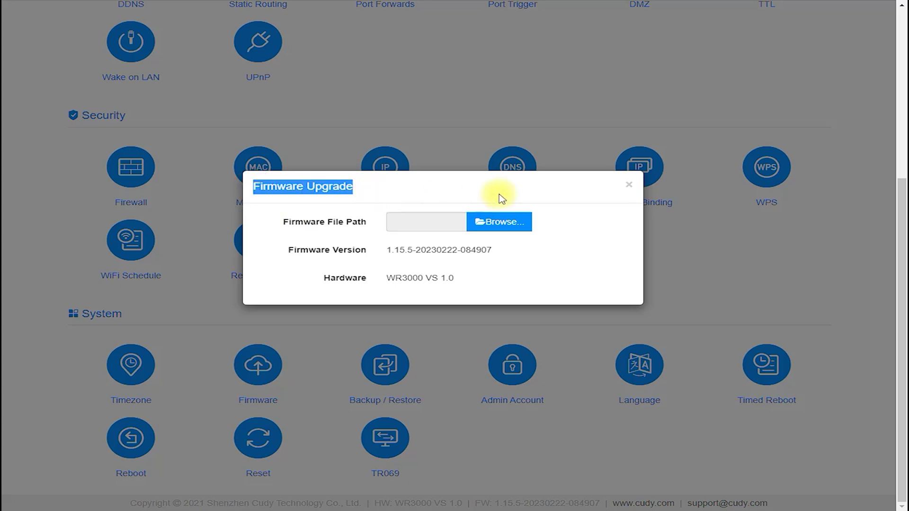
{"action": "left_click", "coordinate": [629, 184]}
{"action": "left_click", "coordinate": [383, 456]}
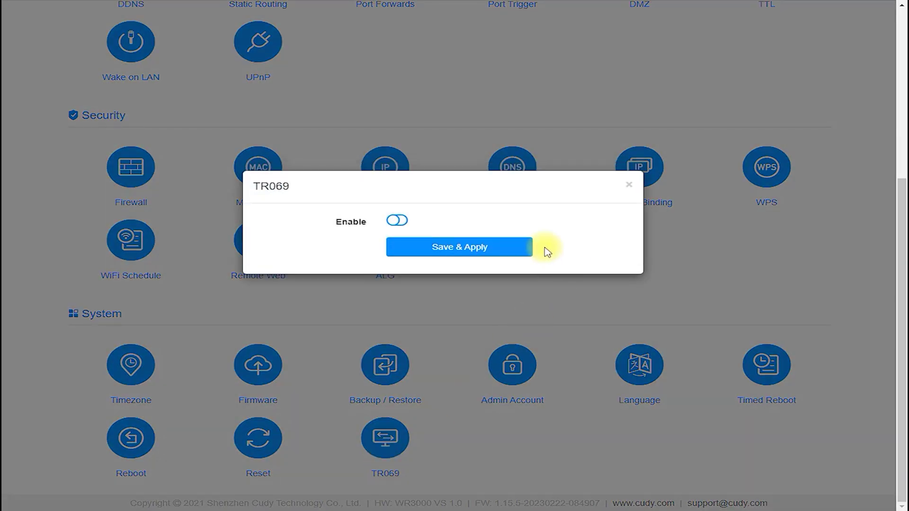
{"action": "left_click", "coordinate": [398, 221]}
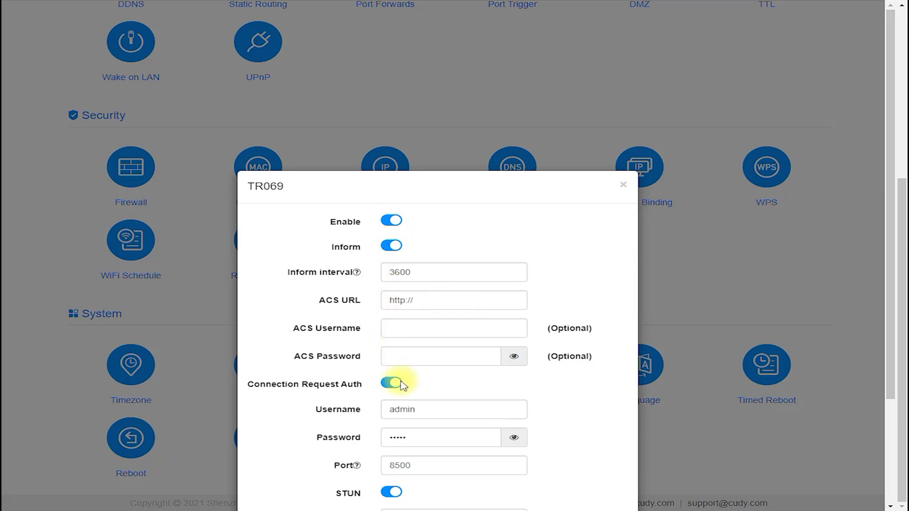